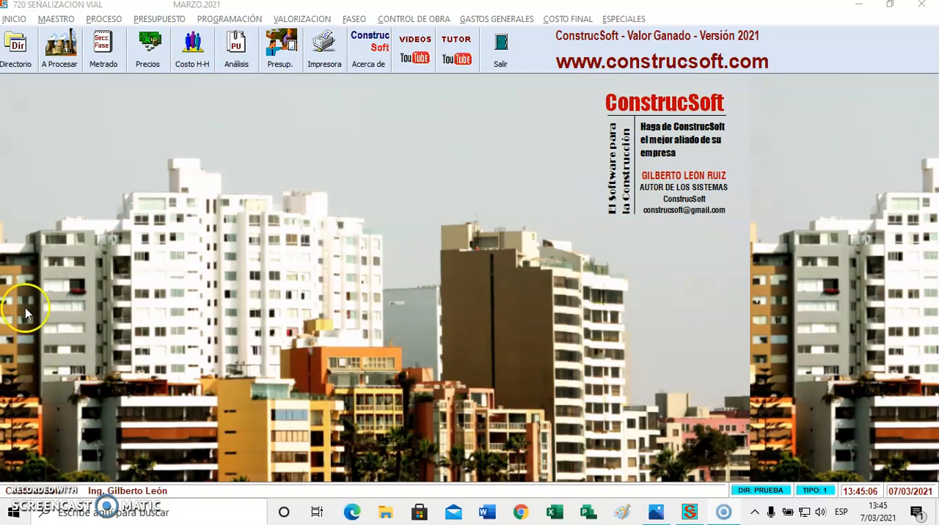
Create a new project with number 730 and description SEÑALIZACION VIAL in the list of projects to process
{"action": "left_click", "coordinate": [61, 58]}
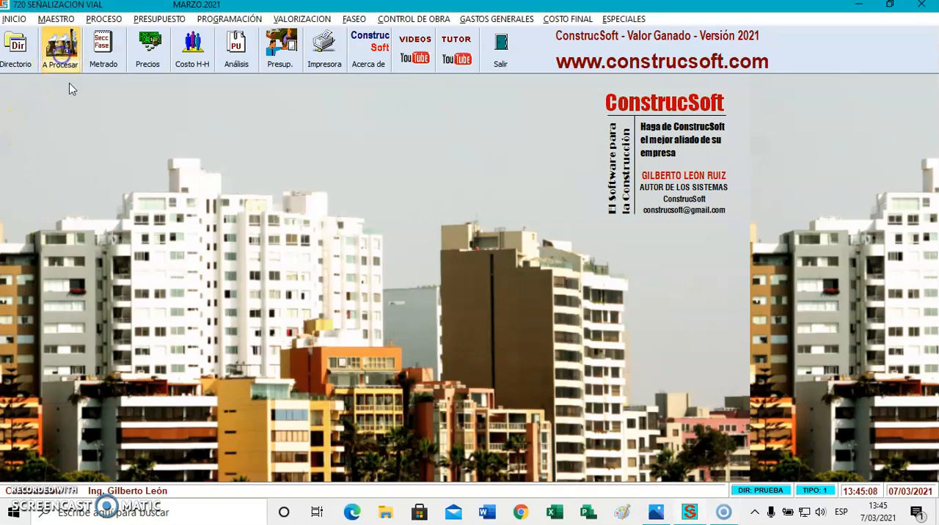
{"action": "left_click", "coordinate": [91, 470]}
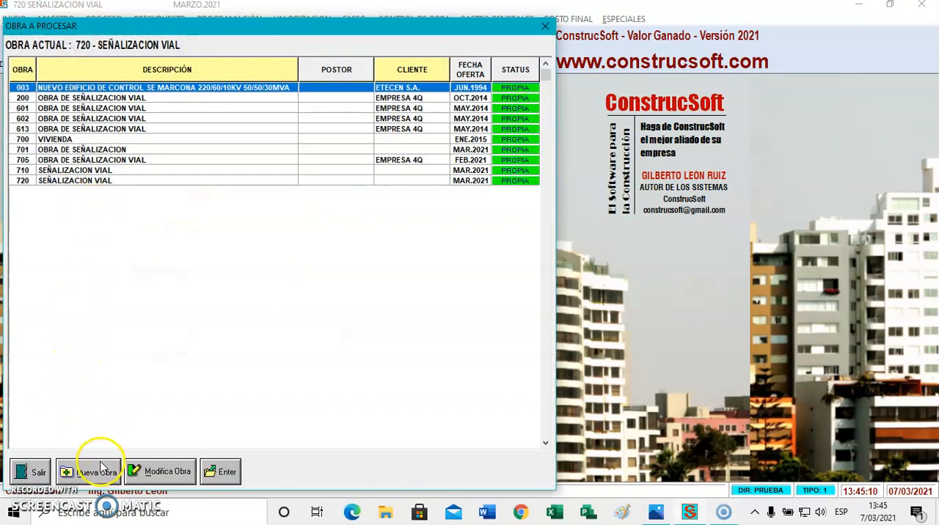
{"action": "type", "text": "7"}
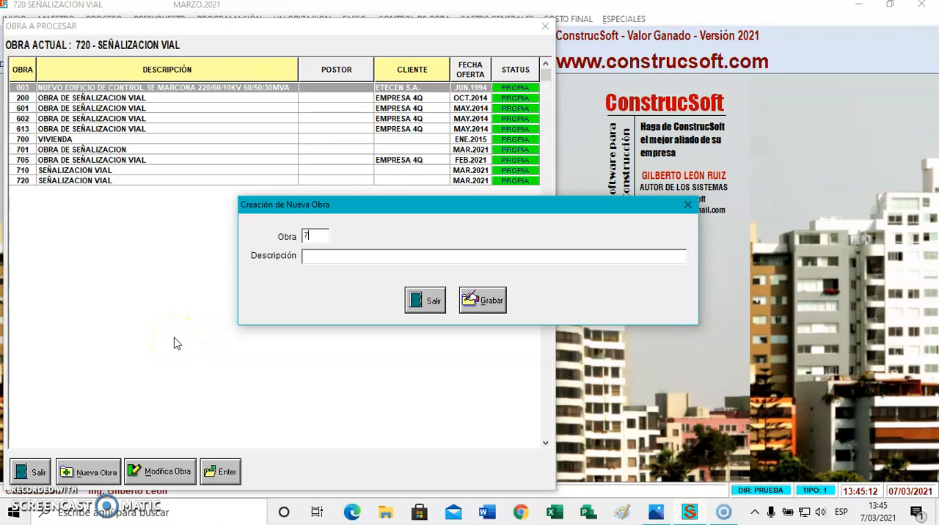
{"action": "type", "text": "SEÑALIZACION VIAL"}
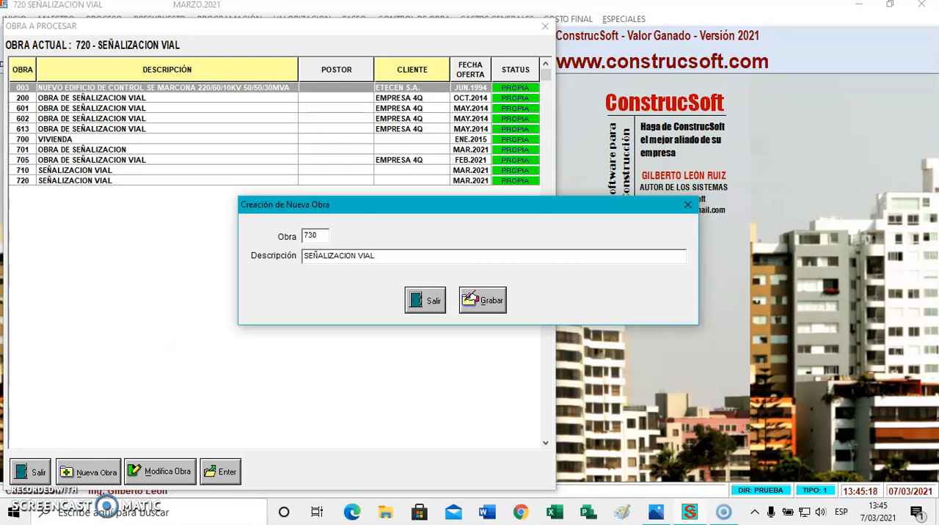
{"action": "left_click", "coordinate": [468, 304]}
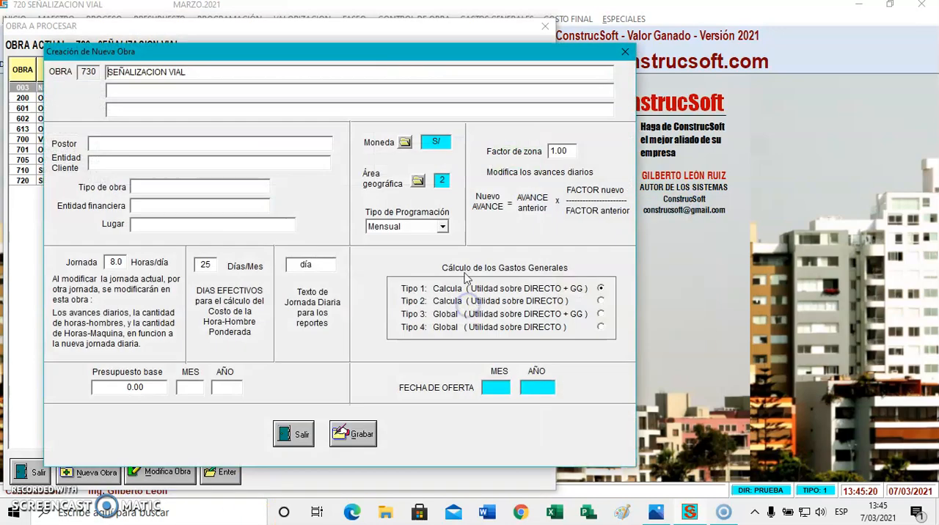
Set the new project's offer date to MAR 2021 and save its general data
{"action": "left_click", "coordinate": [116, 262]}
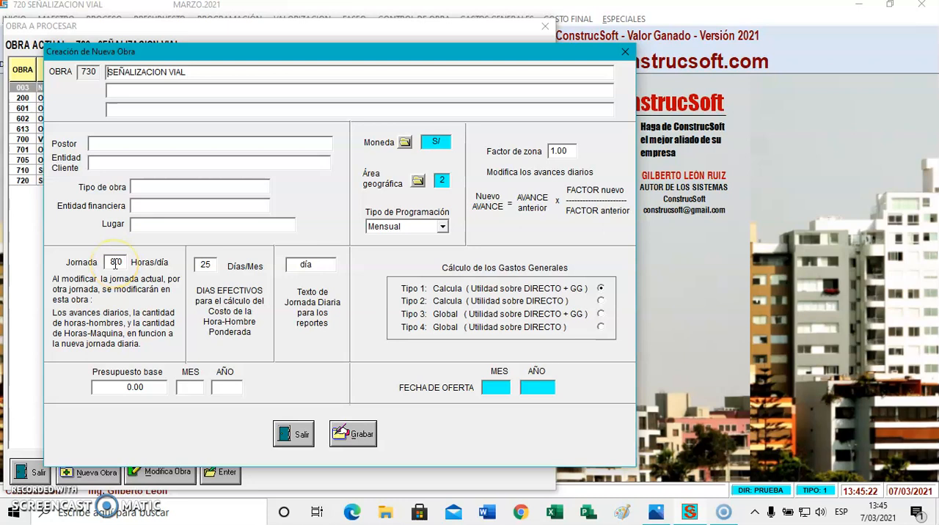
{"action": "left_click", "coordinate": [484, 386]}
{"action": "type", "text": "MAR2021"}
{"action": "left_click", "coordinate": [358, 434]}
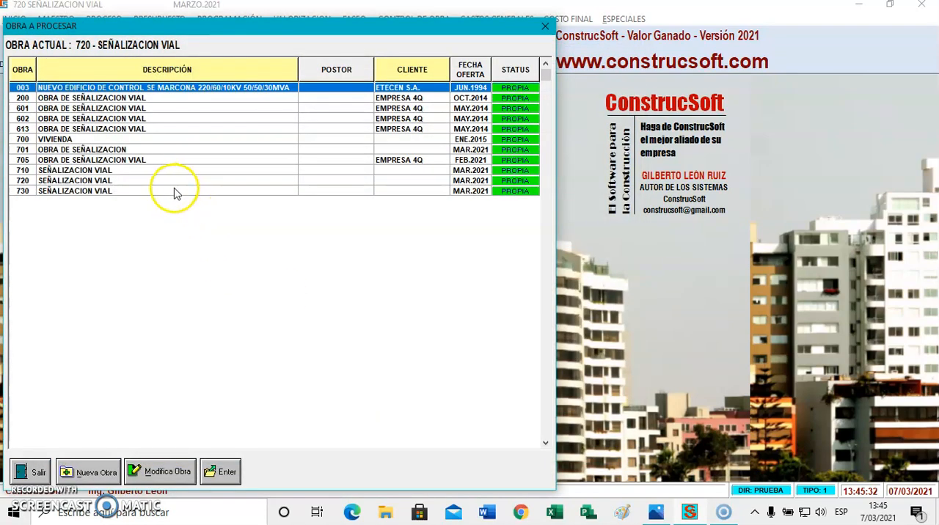
Make project 730 SEÑALIZACION VIAL the active project and open its takeoff sections
{"action": "double_click", "coordinate": [174, 192]}
{"action": "double_click", "coordinate": [429, 198]}
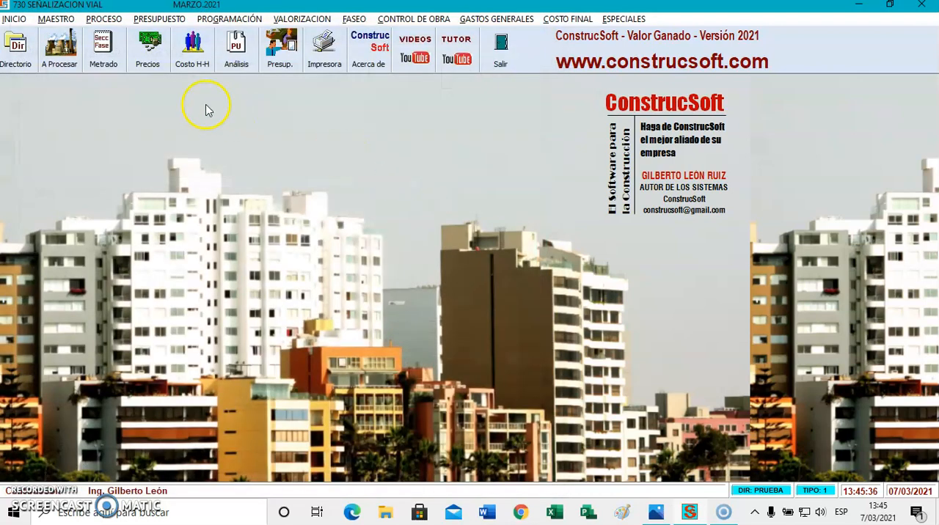
{"action": "left_click", "coordinate": [106, 42]}
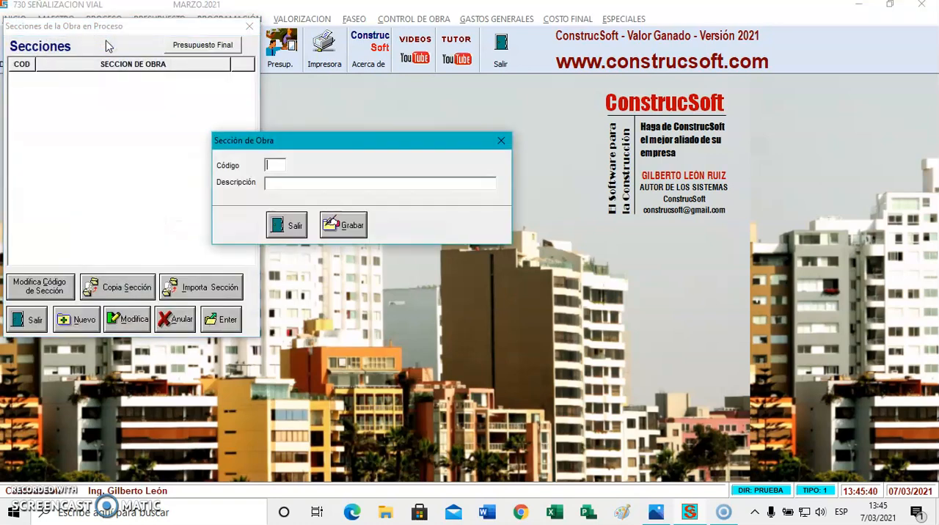
Create section 01 SEÑALIZACION VIAL, save it and open its list of phases
{"action": "type", "text": "01"}
{"action": "key", "text": "Return"}
{"action": "type", "text": "SEÑALIZACION VIAL"}
{"action": "key", "text": "Return"}
{"action": "key", "text": "Return"}
{"action": "key", "text": "Return"}
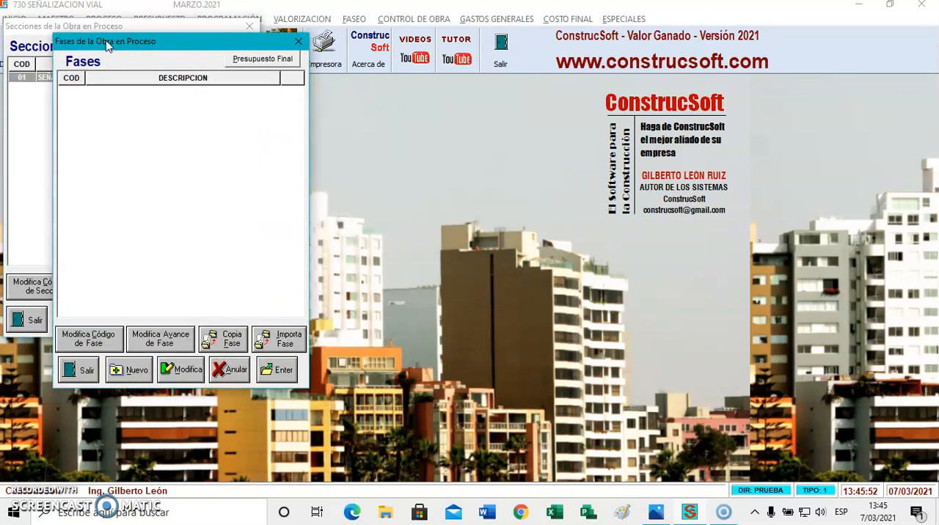
Add phase 01 SEÑALIZACION to the section and open its takeoff sheet
{"action": "key", "text": "alt+n"}
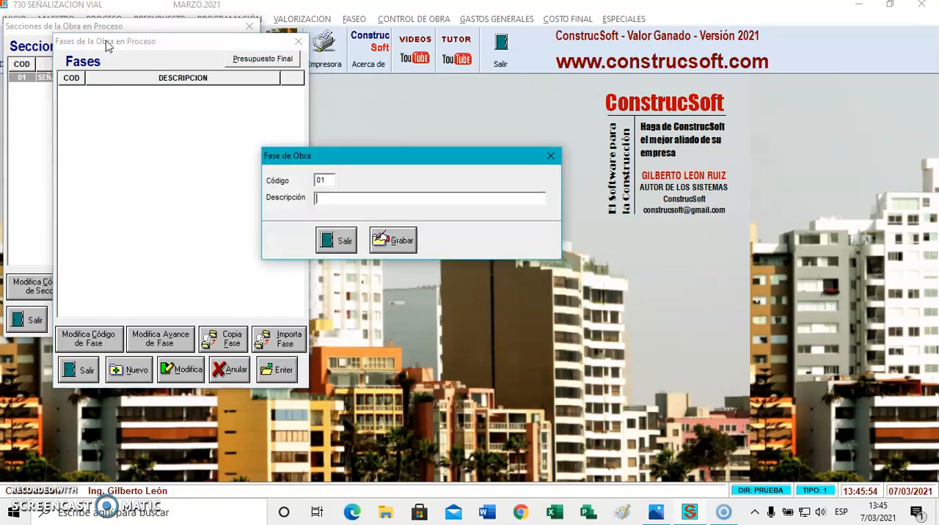
{"action": "type", "text": "SEÑALIZACION"}
{"action": "key", "text": "alt+g"}
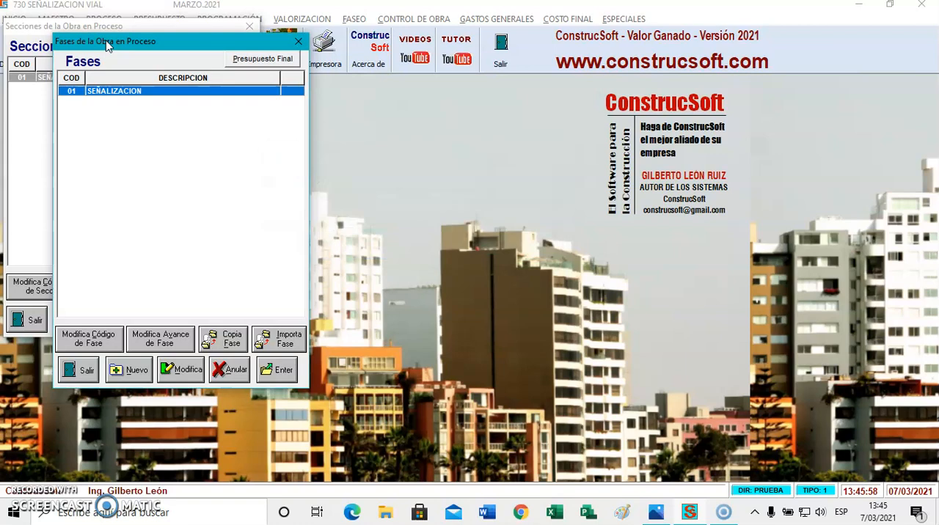
{"action": "key", "text": "Return"}
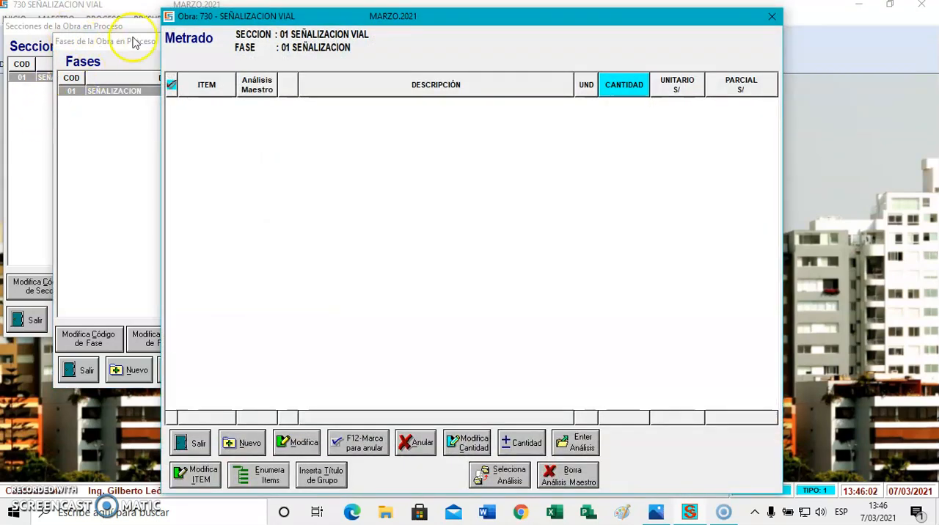
Start a new takeoff item numbered 01.01 based on a master unit price analysis
{"action": "left_click", "coordinate": [248, 442]}
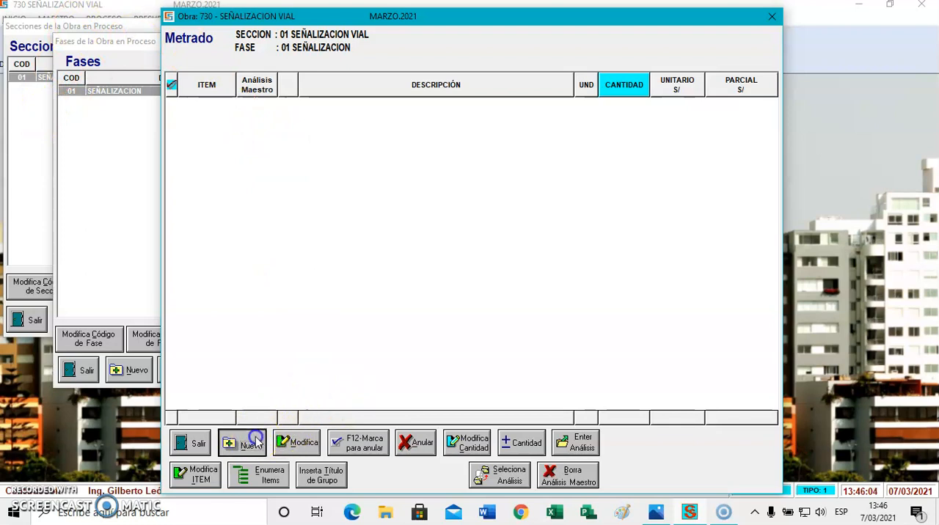
{"action": "type", "text": ".01"}
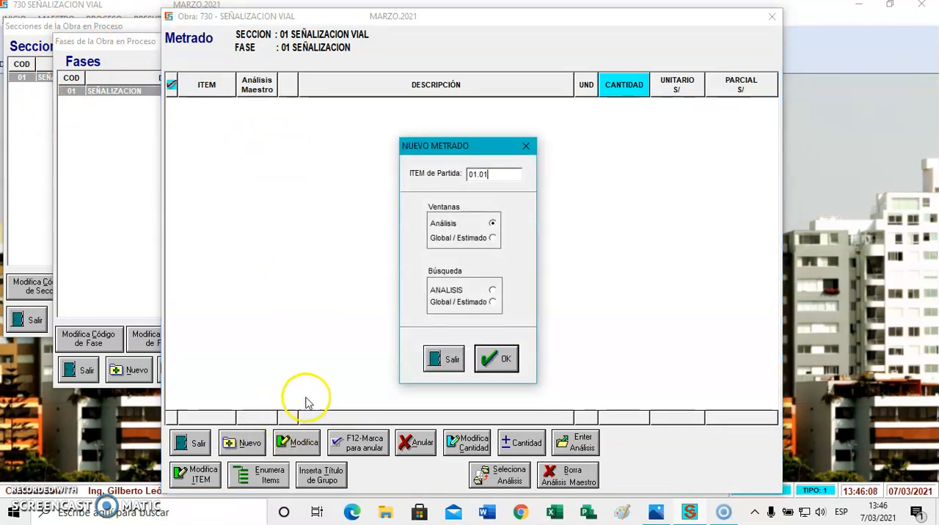
{"action": "left_click", "coordinate": [495, 359]}
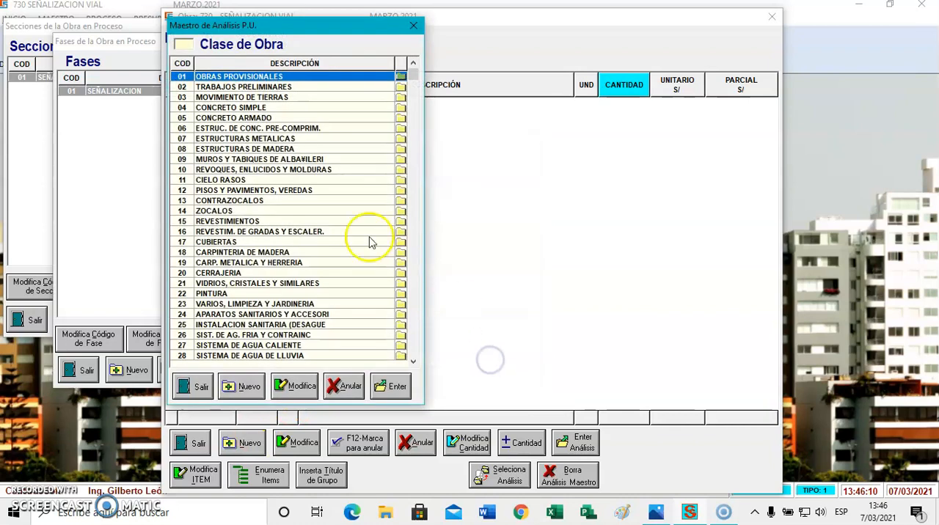
Examine the resources of analysis ESTRUCTURA TIPO E-2 in class 07 ESTRUCTURAS METALICAS, type 10 ESTRUCTURAS SEÑALIZACION VIAL, and return to the class list
{"action": "double_click", "coordinate": [257, 139]}
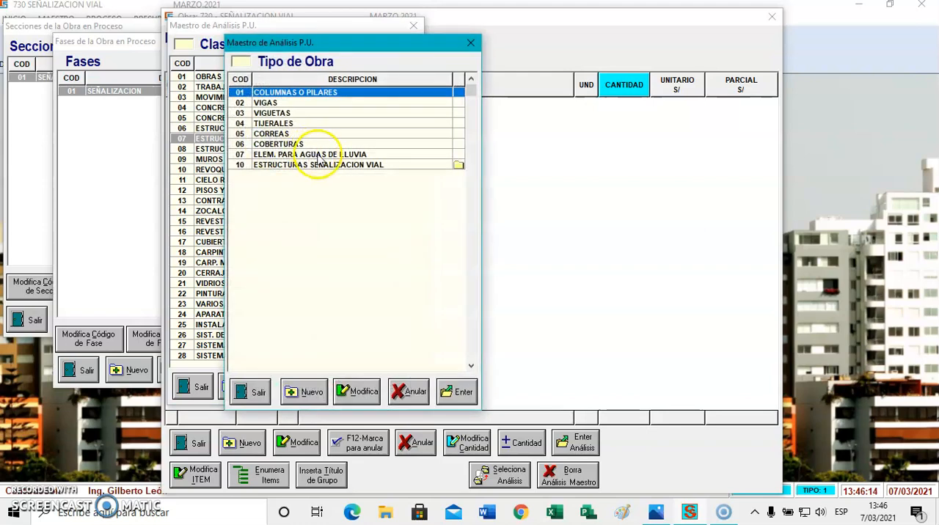
{"action": "left_click", "coordinate": [325, 165]}
{"action": "double_click", "coordinate": [325, 165]}
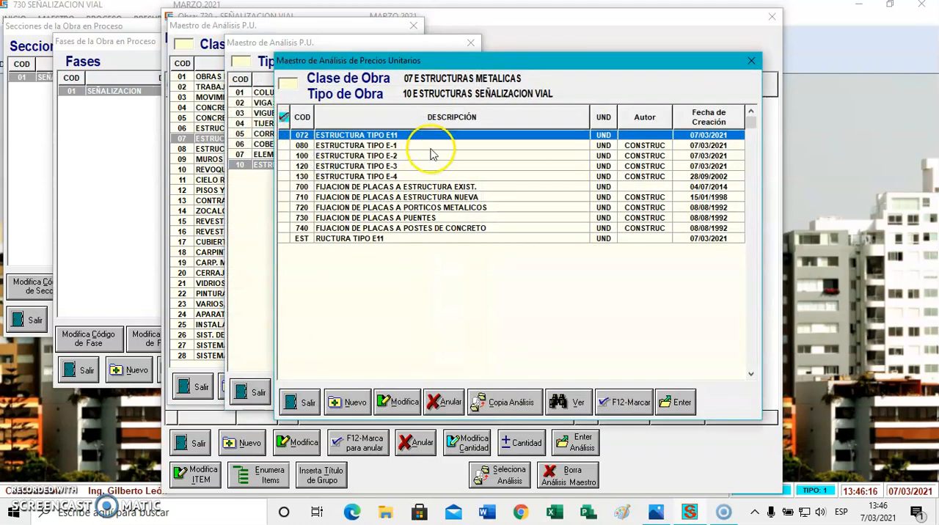
{"action": "left_click", "coordinate": [402, 155]}
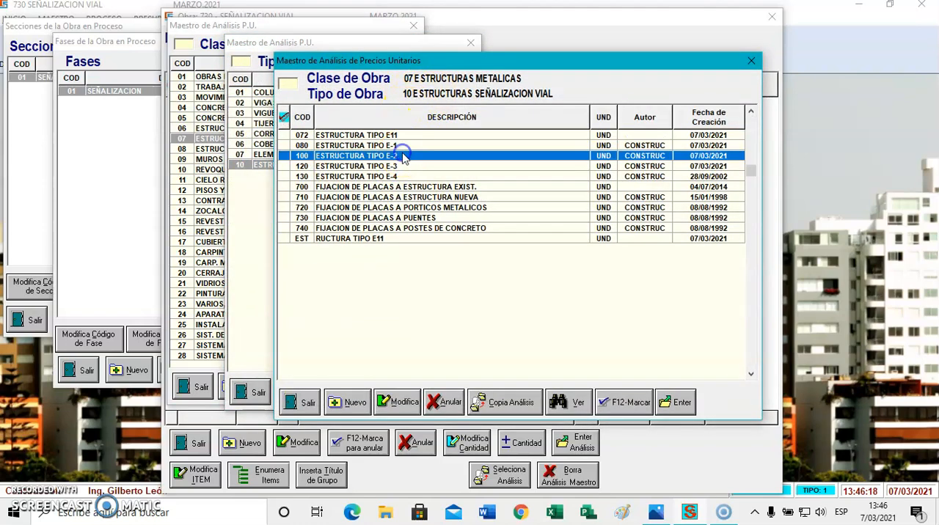
{"action": "left_click", "coordinate": [566, 401]}
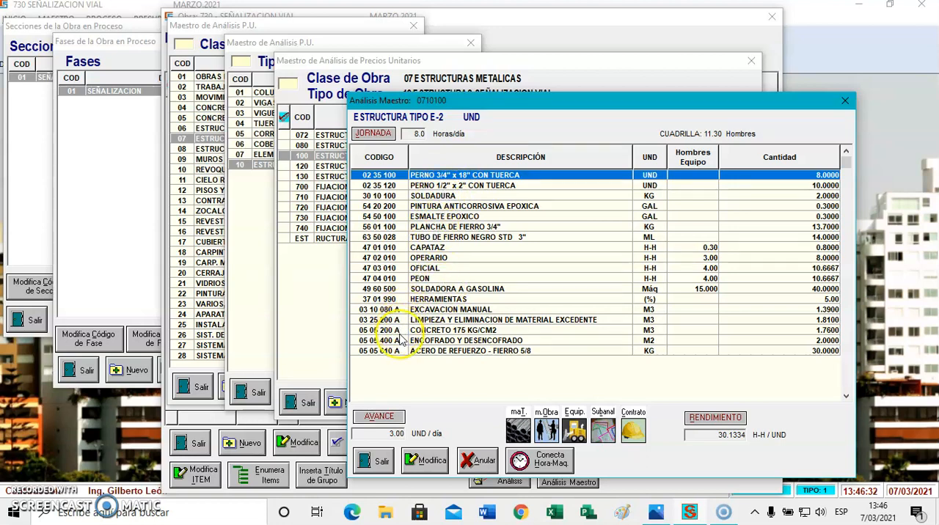
{"action": "left_click", "coordinate": [381, 458]}
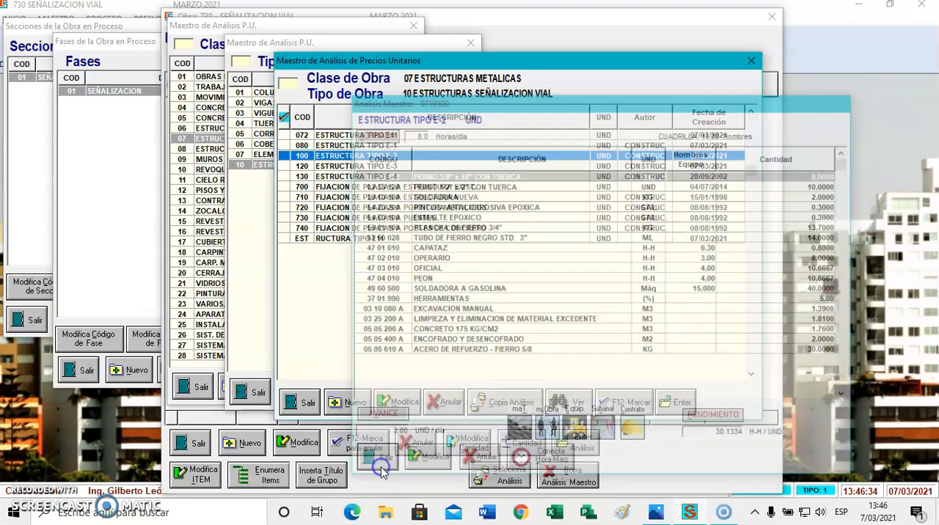
{"action": "left_click", "coordinate": [289, 400]}
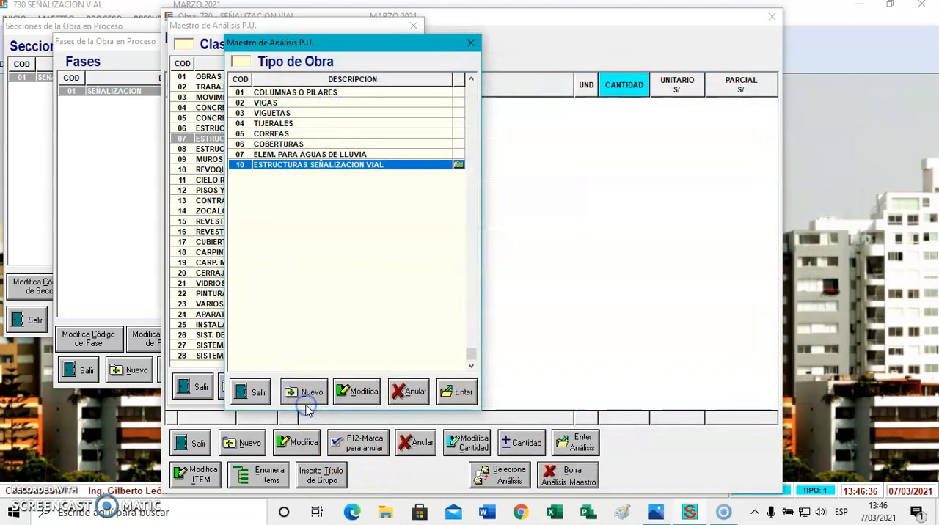
{"action": "left_click", "coordinate": [258, 393]}
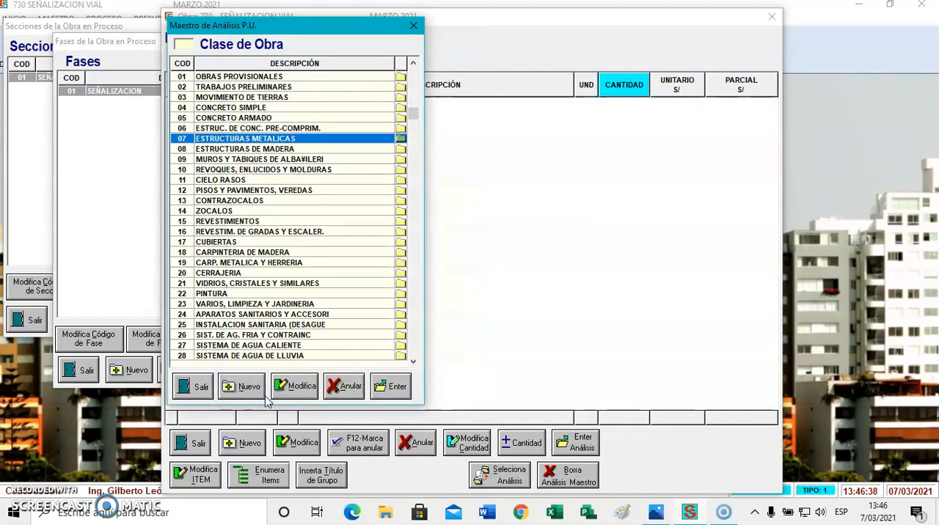
Start a new master analysis with code 060 in class 07 ESTRUCTURAS METALICAS, type 10 ESTRUCTURAS SEÑALIZACION VIAL
{"action": "left_click", "coordinate": [284, 138]}
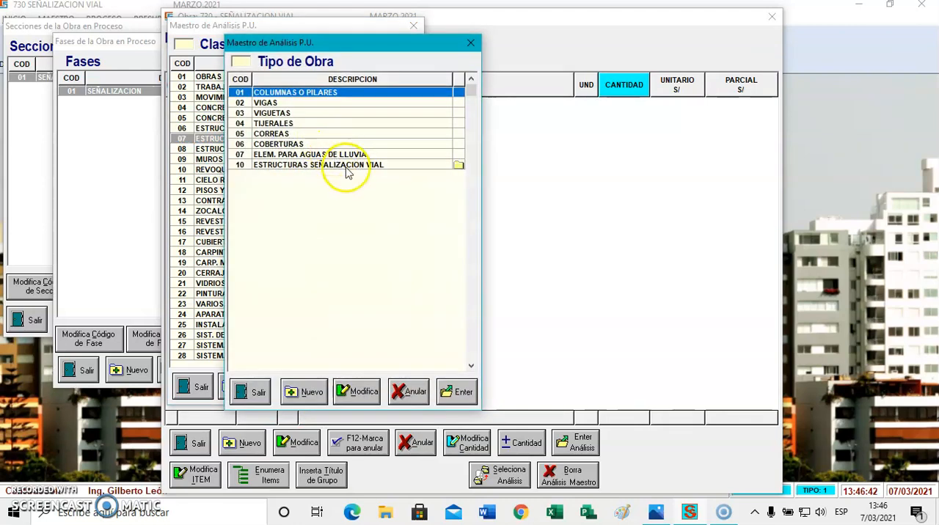
{"action": "double_click", "coordinate": [343, 167]}
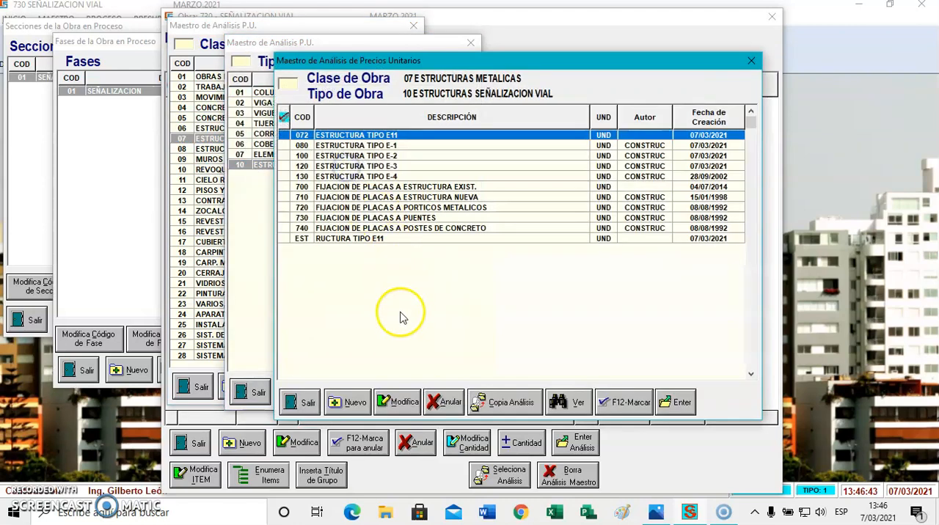
{"action": "left_click", "coordinate": [355, 402]}
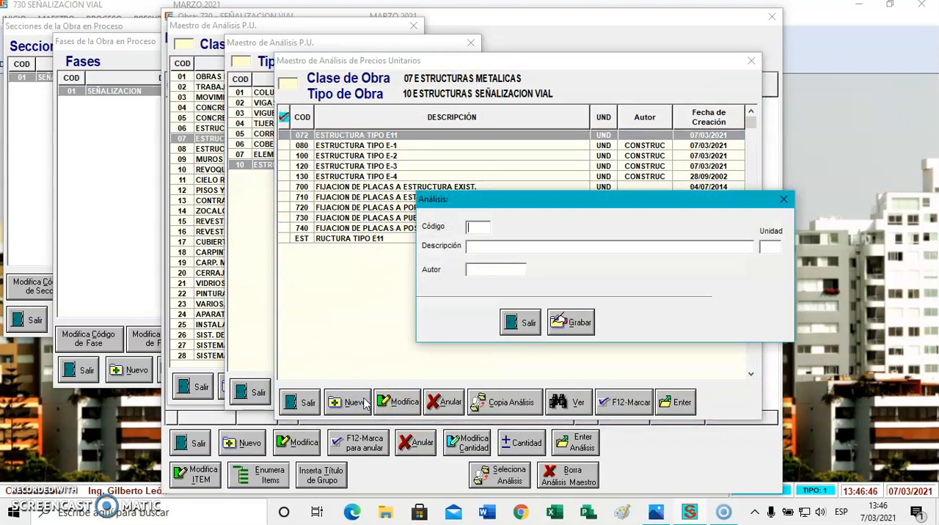
{"action": "key", "text": "Return"}
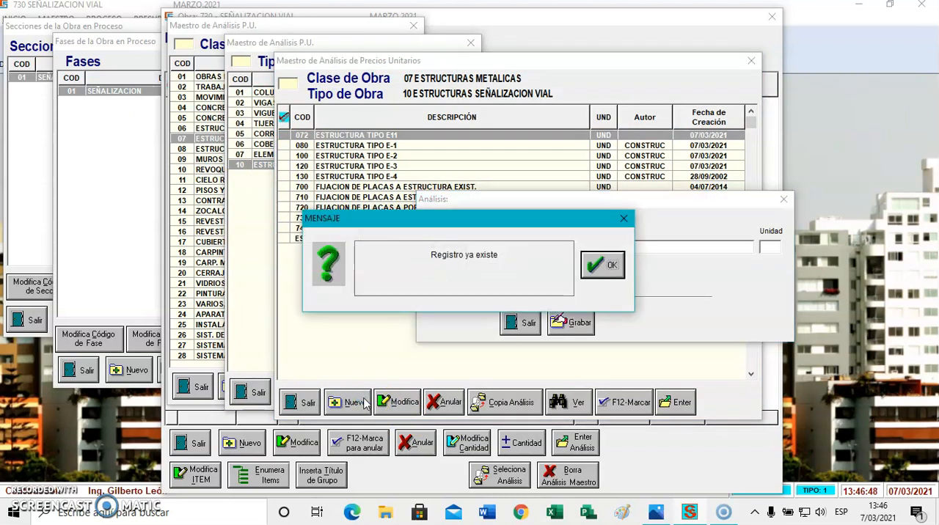
{"action": "key", "text": "Return"}
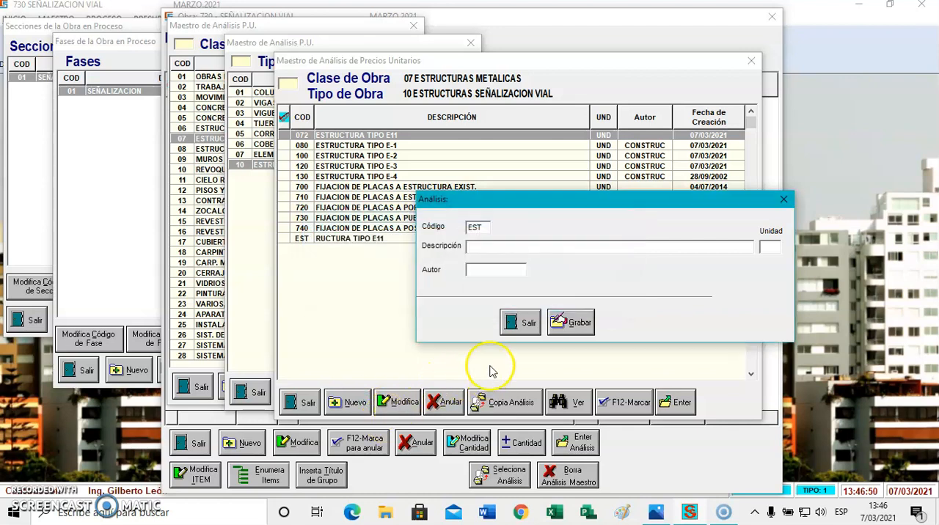
{"action": "left_click", "coordinate": [453, 229]}
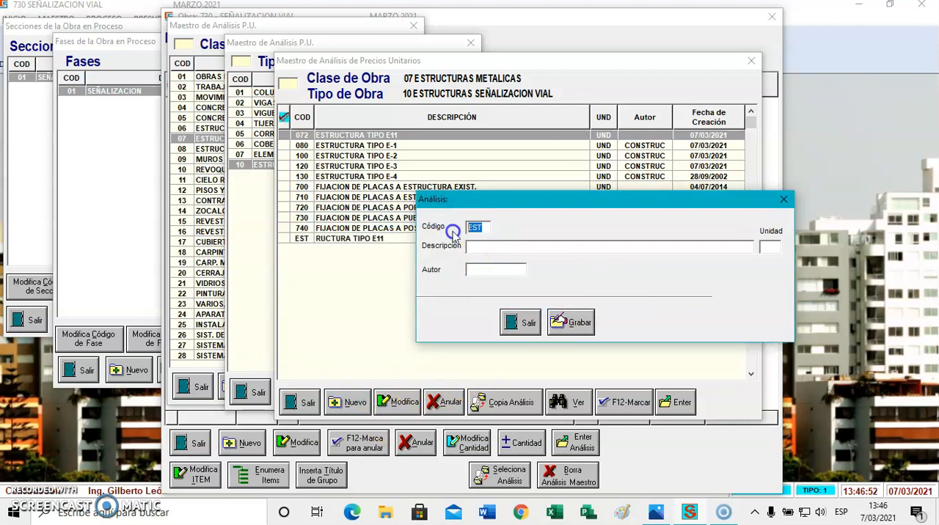
{"action": "type", "text": "0"}
{"action": "type", "text": "ESTR"}
{"action": "type", "text": "UCTURA"}
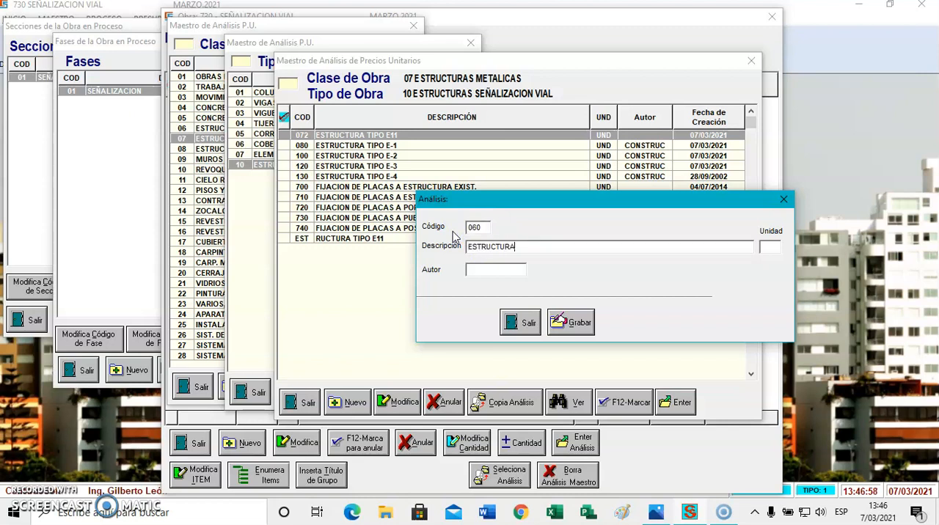
{"action": "type", "text": " R"}
Describe the new analysis as ESTRUCTURA E-13 with unit UND and save it
{"action": "left_click", "coordinate": [763, 243]}
{"action": "type", "text": "UND"}
{"action": "left_click", "coordinate": [568, 322]}
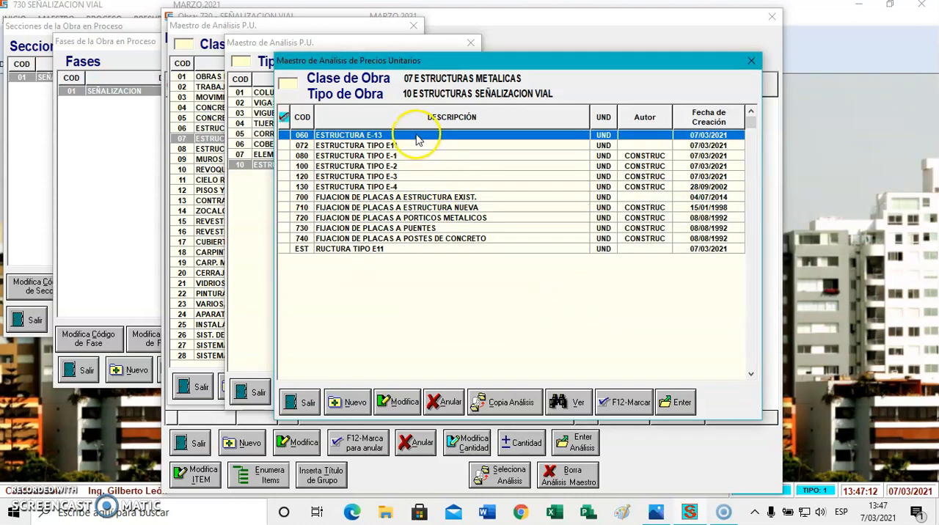
Assign analysis ESTRUCTURA E-13 to item 01.01 with a quantity of 10 and save the item
{"action": "double_click", "coordinate": [416, 138]}
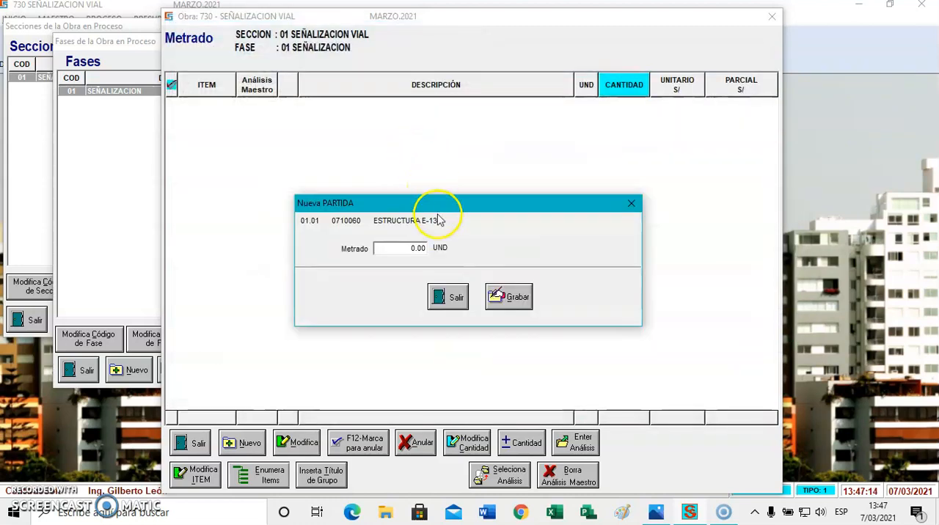
{"action": "type", "text": "10"}
{"action": "left_click", "coordinate": [508, 296]}
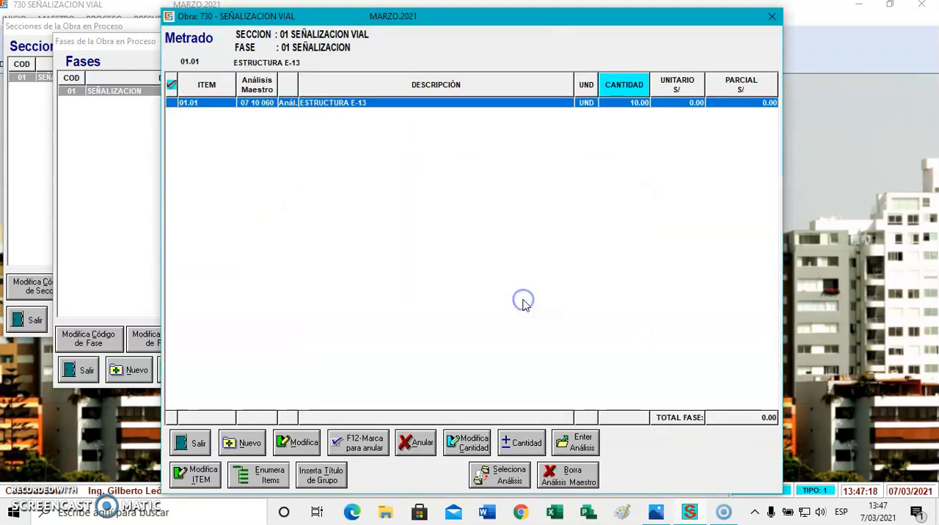
Open the ESTRUCTURA E-13 analysis from item 01.01 and add material PERNO 1/2" x 2" CON TUERCA with a quantity of 17
{"action": "left_click", "coordinate": [435, 107]}
{"action": "double_click", "coordinate": [436, 107]}
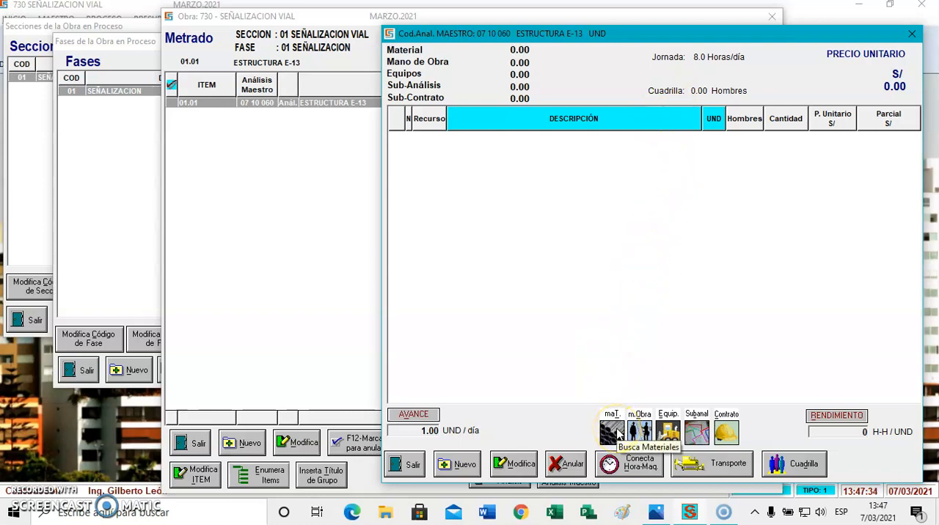
{"action": "left_click", "coordinate": [612, 432]}
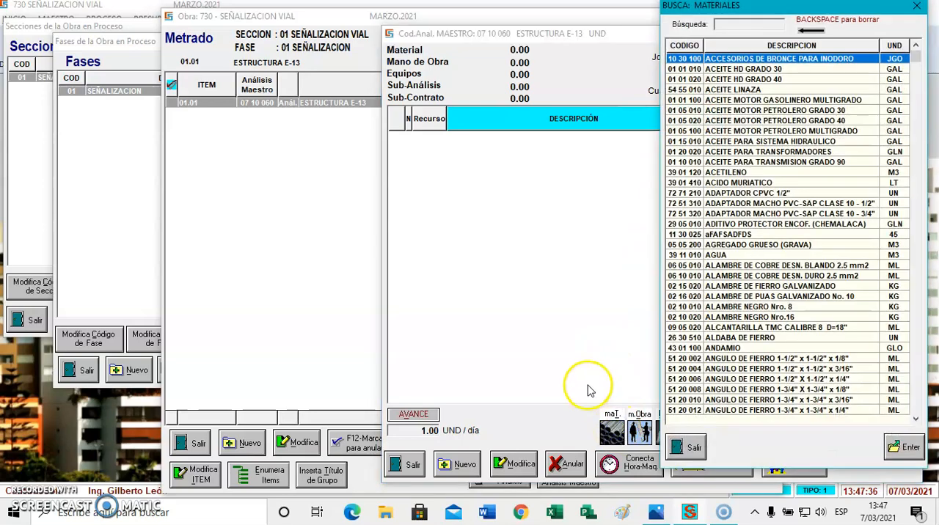
{"action": "type", "text": "PER"}
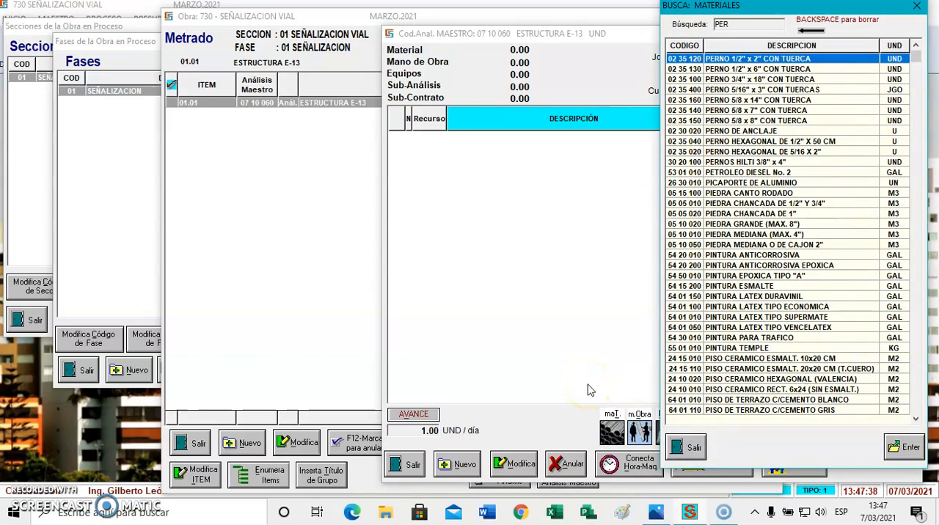
{"action": "left_click", "coordinate": [725, 62]}
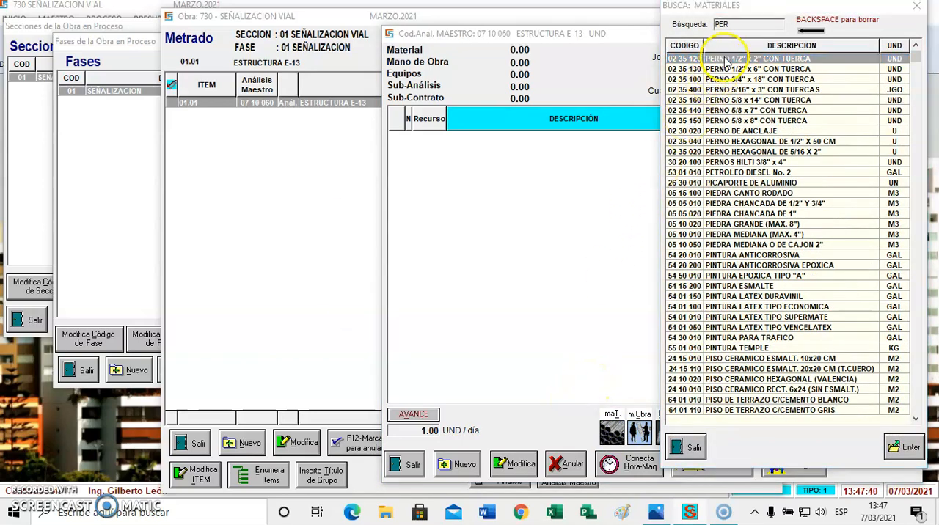
{"action": "type", "text": "17"}
{"action": "key", "text": "Return"}
{"action": "key", "text": "Return"}
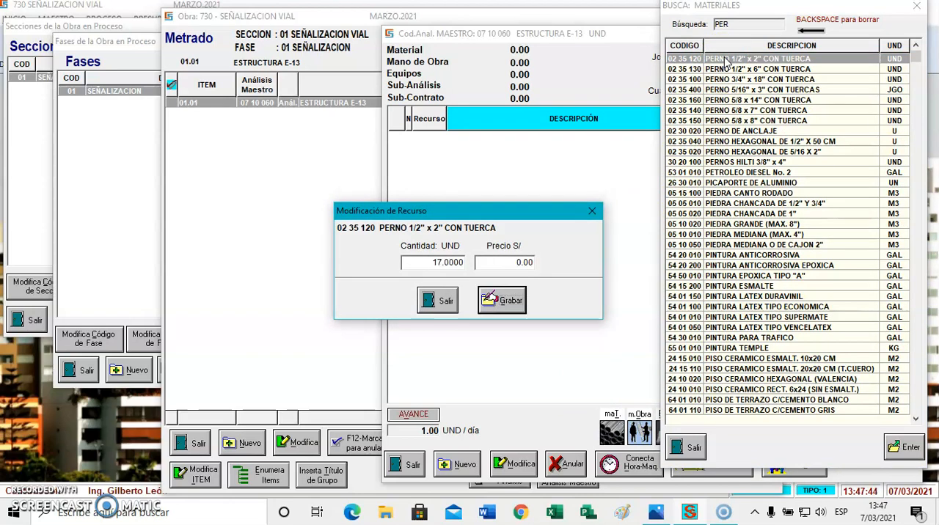
{"action": "key", "text": "Return"}
{"action": "left_click", "coordinate": [744, 49]}
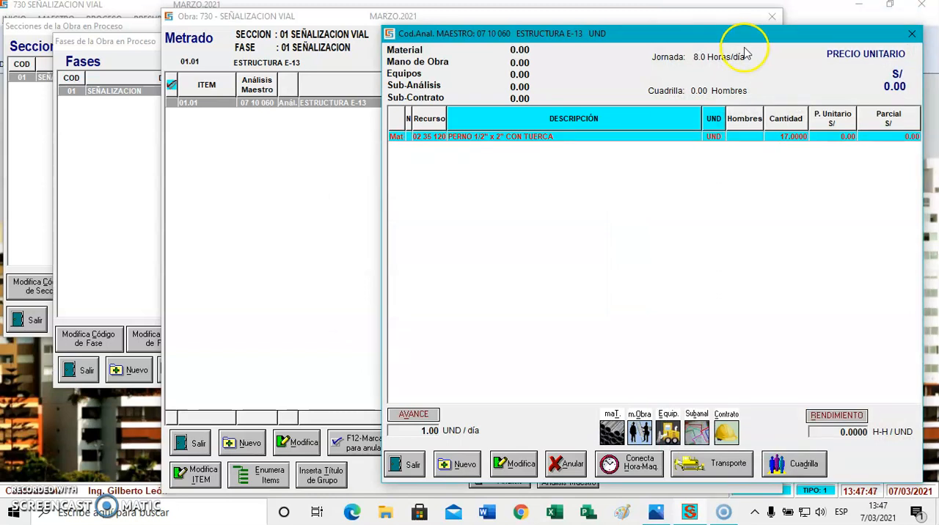
{"action": "left_click", "coordinate": [843, 149]}
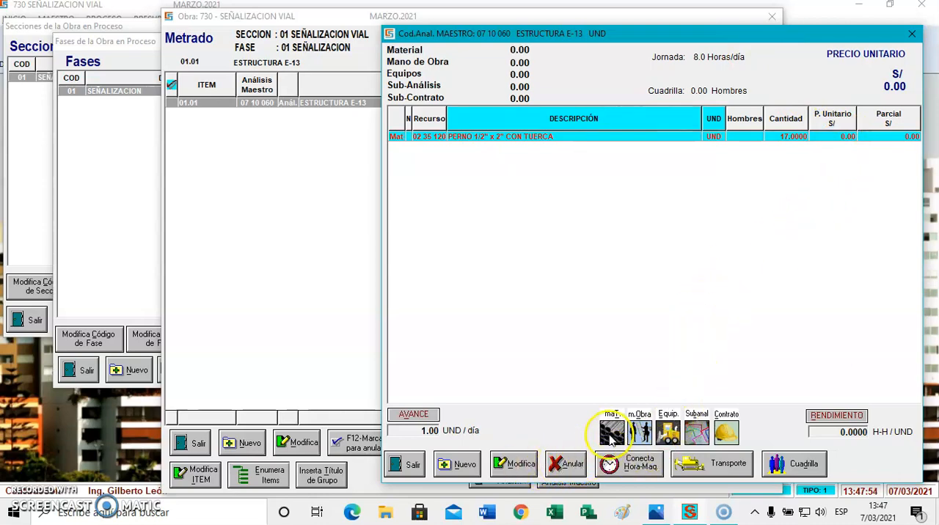
Add material SOLDADURA to the analysis with a quantity of 1.5 kg and a price of 15.60
{"action": "left_click", "coordinate": [611, 434]}
{"action": "type", "text": "SI"}
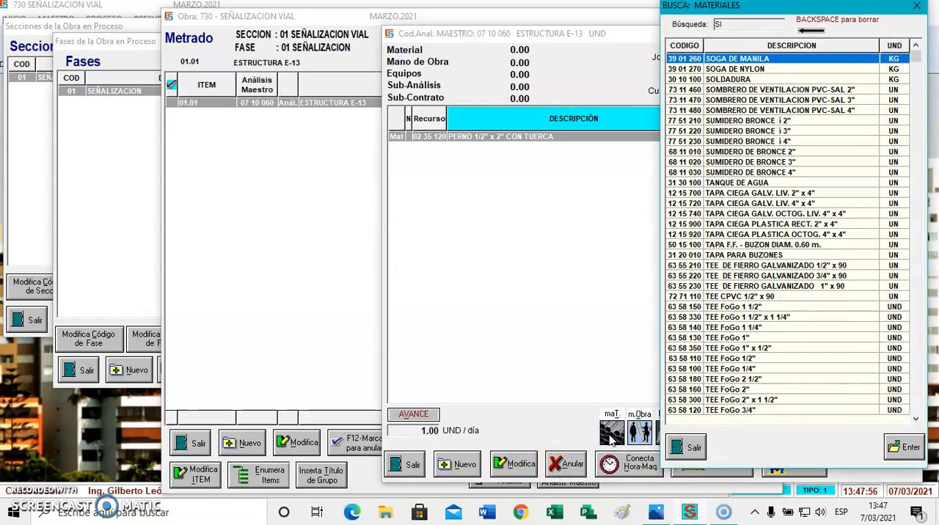
{"action": "type", "text": "OL"}
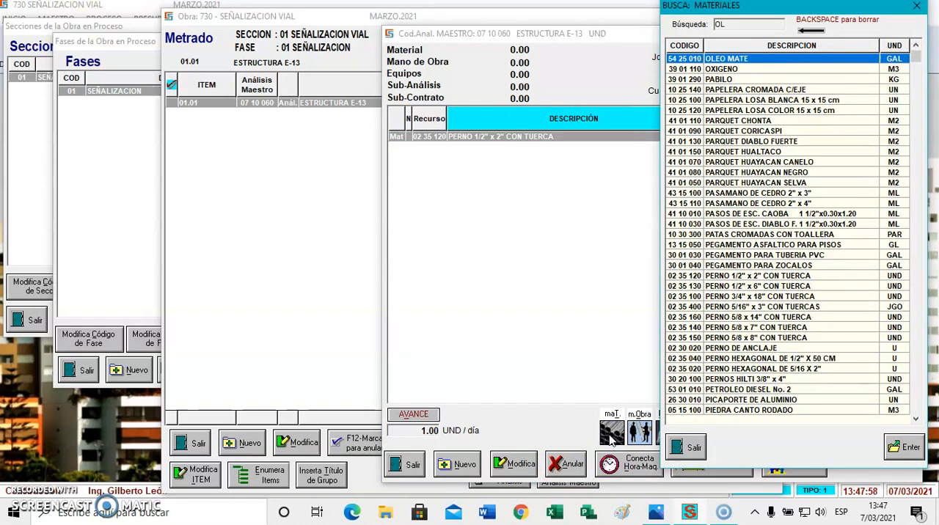
{"action": "type", "text": "SOL"}
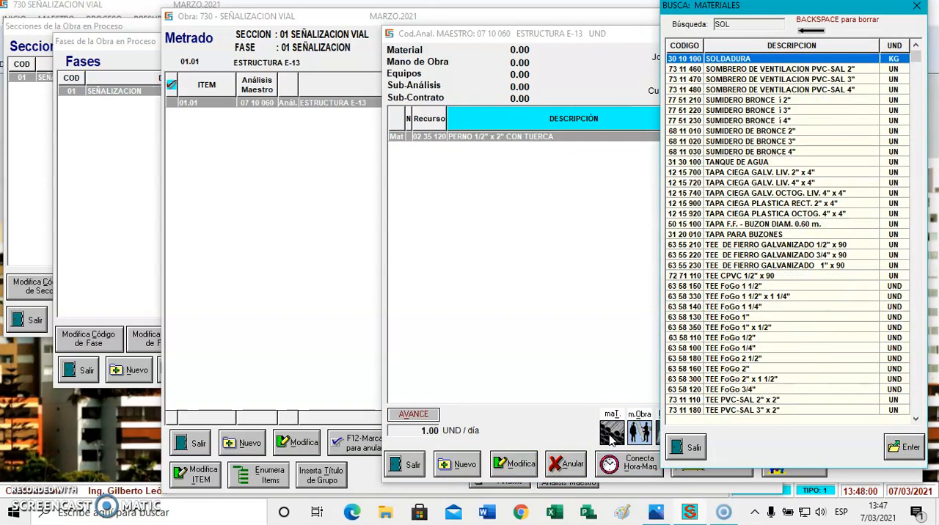
{"action": "left_click", "coordinate": [813, 61]}
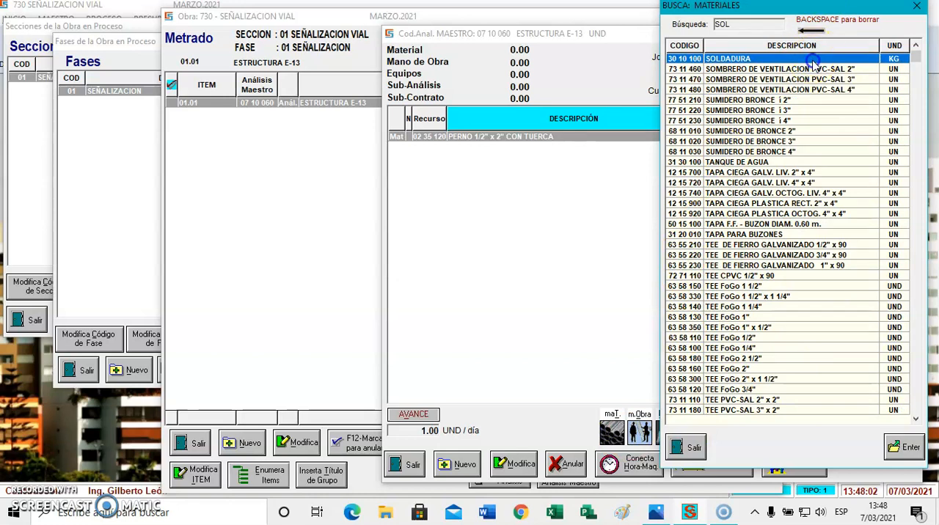
{"action": "double_click", "coordinate": [812, 62]}
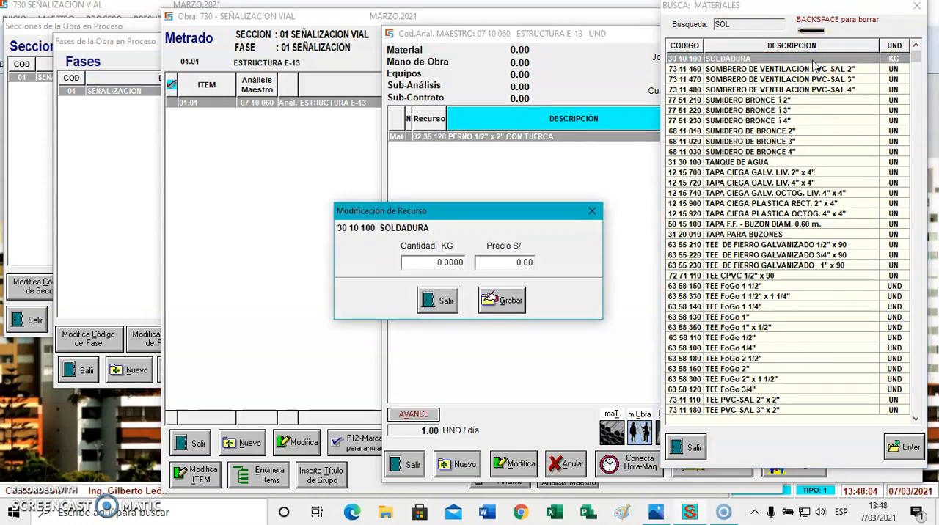
{"action": "type", "text": "1"}
{"action": "type", "text": "1"}
{"action": "type", "text": "5"}
{"action": "type", "text": ".6"}
{"action": "key", "text": "Return"}
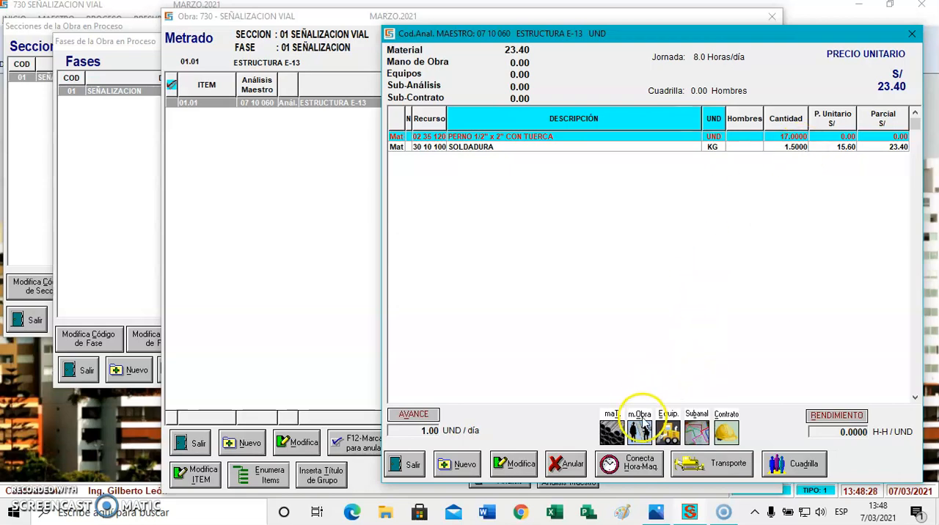
Add material TUBO DE FIERRO NEGRO STD 3" to the analysis with a quantity of 17 ML
{"action": "left_click", "coordinate": [619, 434]}
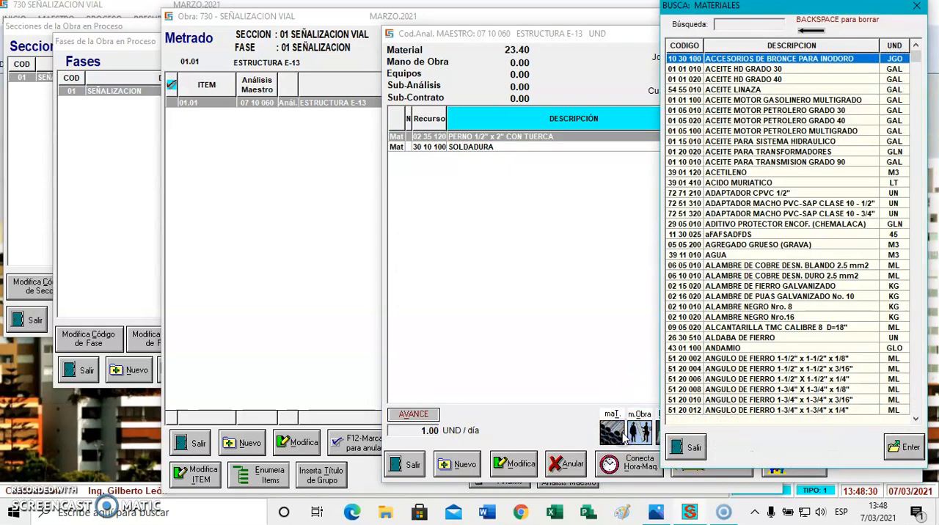
{"action": "type", "text": "TUB"}
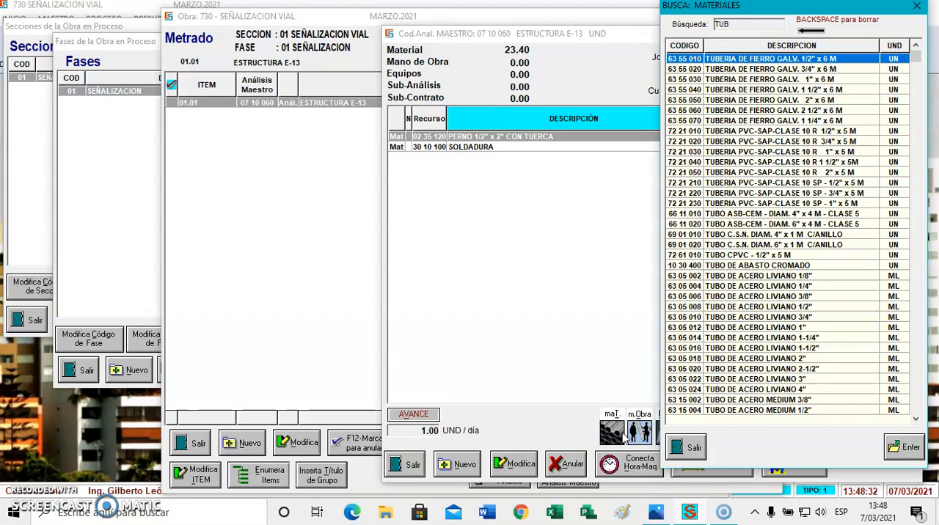
{"action": "key", "text": "Down"}
{"action": "key", "text": "Down"}
{"action": "key", "text": "Down"}
{"action": "key", "text": "Down"}
{"action": "key", "text": "Down"}
{"action": "key", "text": "Down"}
{"action": "key", "text": "Down"}
{"action": "key", "text": "Down"}
{"action": "key", "text": "Down"}
{"action": "key", "text": "Down"}
{"action": "key", "text": "Down"}
{"action": "key", "text": "Down"}
{"action": "key", "text": "Down"}
{"action": "key", "text": "Down"}
{"action": "key", "text": "Down"}
{"action": "key", "text": "Down"}
{"action": "key", "text": "Down"}
{"action": "key", "text": "Down"}
{"action": "key", "text": "Down"}
{"action": "key", "text": "Down"}
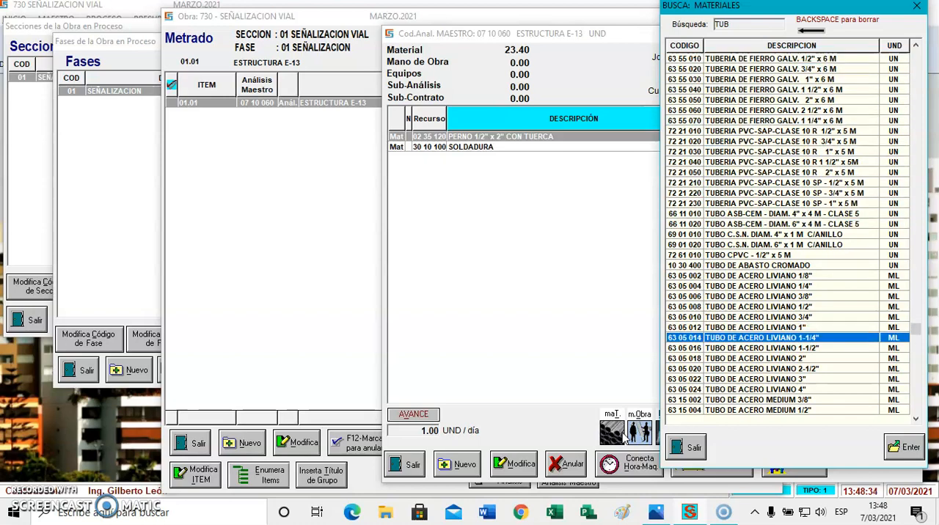
{"action": "key", "text": "Down"}
{"action": "key", "text": "Down"}
{"action": "key", "text": "Down"}
{"action": "key", "text": "Down"}
{"action": "key", "text": "Down"}
{"action": "key", "text": "Down"}
{"action": "key", "text": "Down"}
{"action": "key", "text": "Down"}
{"action": "key", "text": "Down"}
{"action": "key", "text": "Down"}
{"action": "key", "text": "Down"}
{"action": "key", "text": "Down"}
{"action": "key", "text": "Down"}
{"action": "key", "text": "Down"}
{"action": "key", "text": "Down"}
{"action": "key", "text": "Down"}
{"action": "key", "text": "Down"}
{"action": "key", "text": "Down"}
{"action": "key", "text": "Down"}
{"action": "key", "text": "Down"}
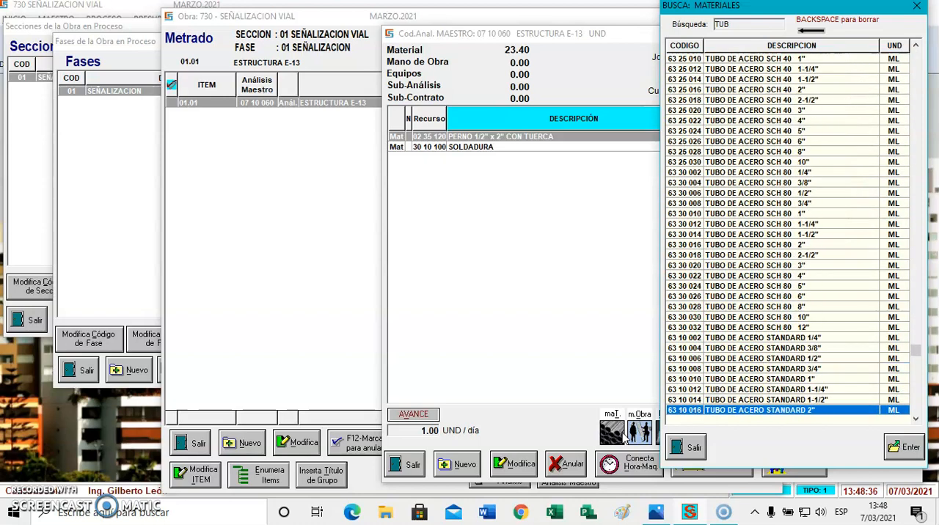
{"action": "key", "text": "Down"}
{"action": "key", "text": "Down"}
{"action": "key", "text": "Down"}
{"action": "key", "text": "Down"}
{"action": "key", "text": "Down"}
{"action": "key", "text": "Down"}
{"action": "key", "text": "Down"}
{"action": "key", "text": "Down"}
{"action": "key", "text": "Down"}
{"action": "key", "text": "Down"}
{"action": "key", "text": "Down"}
{"action": "key", "text": "Down"}
{"action": "key", "text": "Down"}
{"action": "key", "text": "Down"}
{"action": "key", "text": "Down"}
{"action": "key", "text": "Down"}
{"action": "key", "text": "Down"}
{"action": "key", "text": "Down"}
{"action": "key", "text": "Down"}
{"action": "key", "text": "Down"}
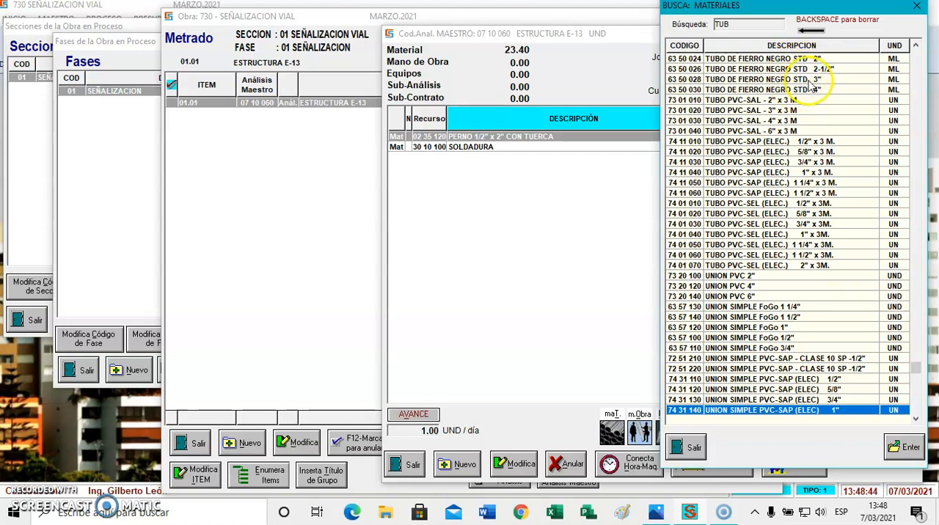
{"action": "double_click", "coordinate": [810, 80]}
{"action": "type", "text": "1."}
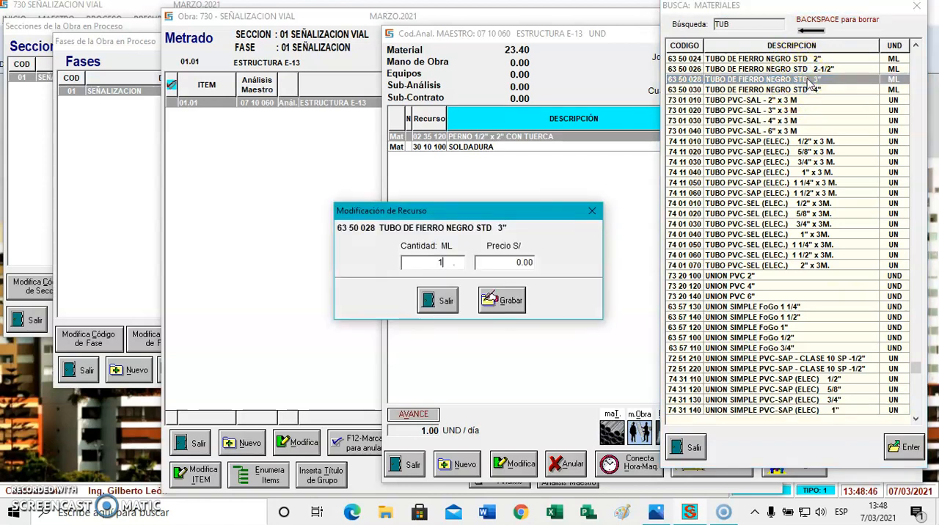
{"action": "type", "text": "7"}
{"action": "key", "text": "Return"}
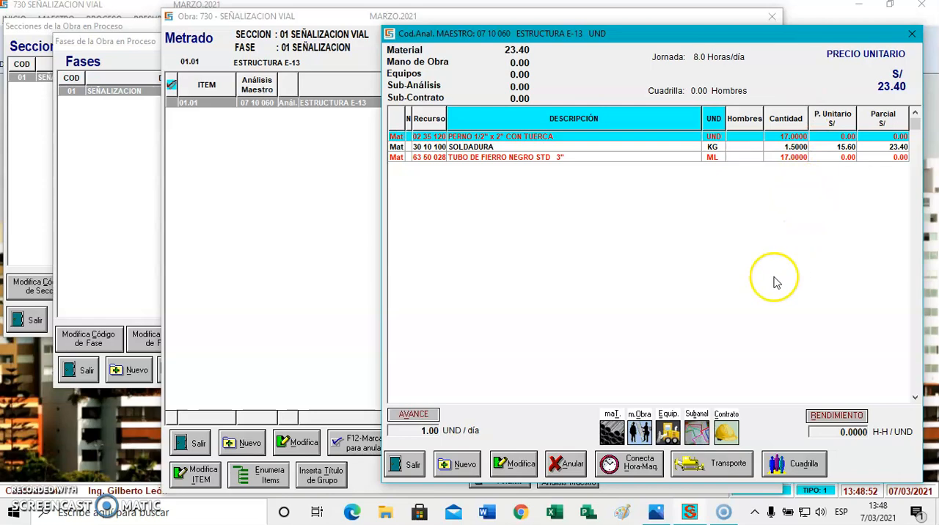
Add material 11 20 100 EQUIPOS DE PROTECCION to the analysis at 7% of labor
{"action": "left_click", "coordinate": [608, 435]}
{"action": "type", "text": "EQU"}
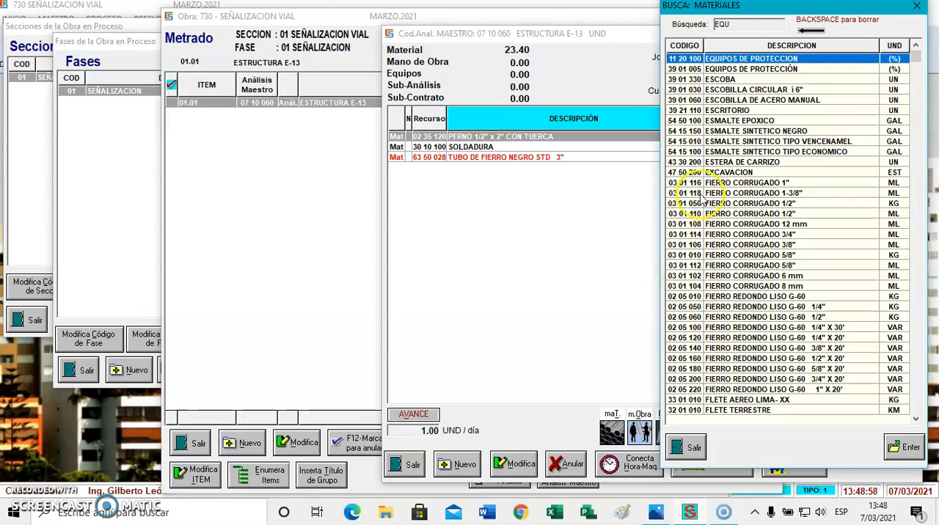
{"action": "double_click", "coordinate": [816, 63]}
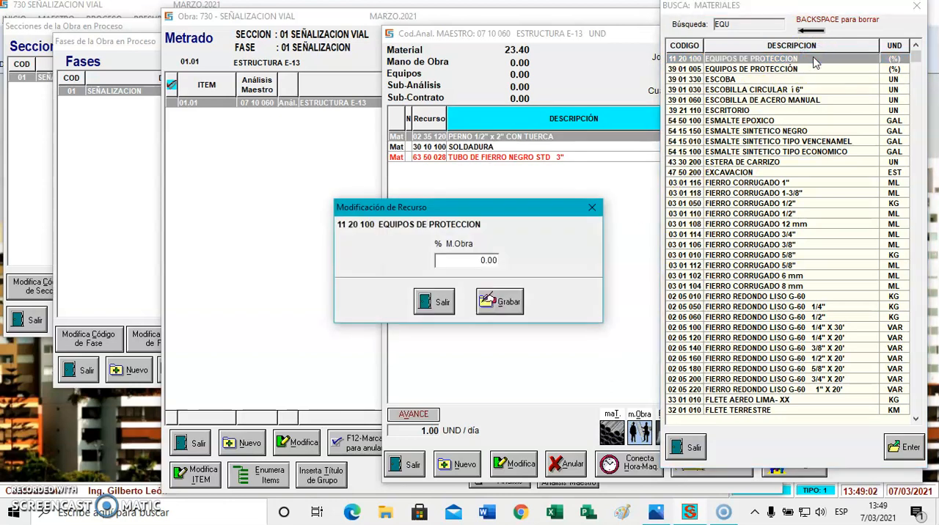
{"action": "key", "text": "Return"}
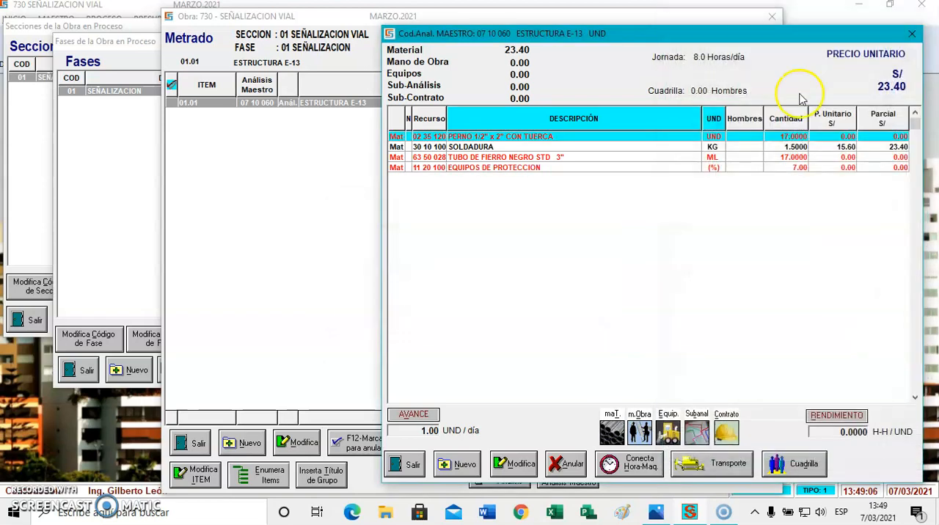
Add labor resource CAPATAZ to the analysis with 0.20 men
{"action": "left_click", "coordinate": [639, 434]}
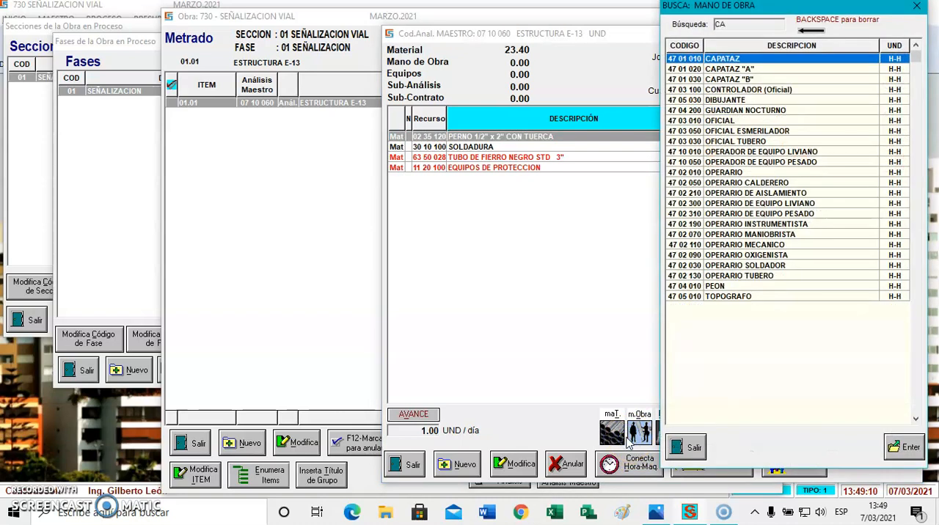
{"action": "key", "text": "Return"}
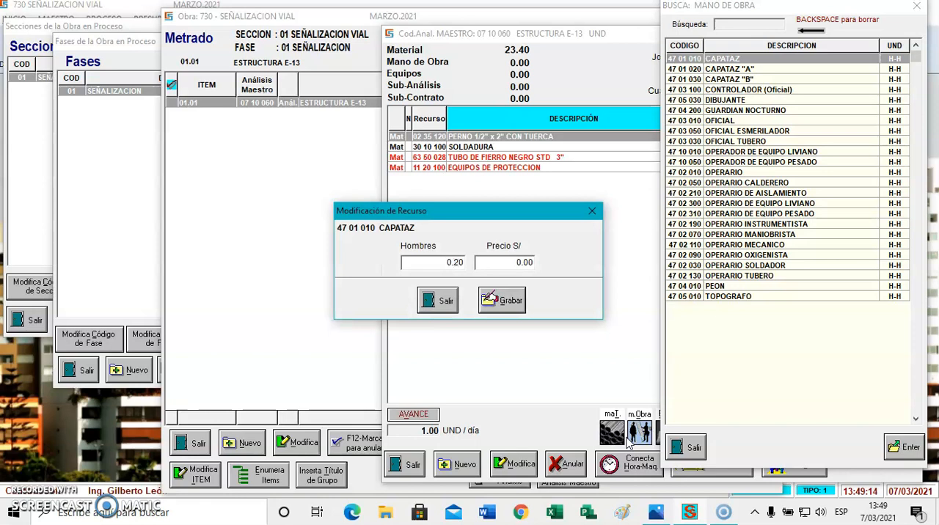
{"action": "key", "text": "Return"}
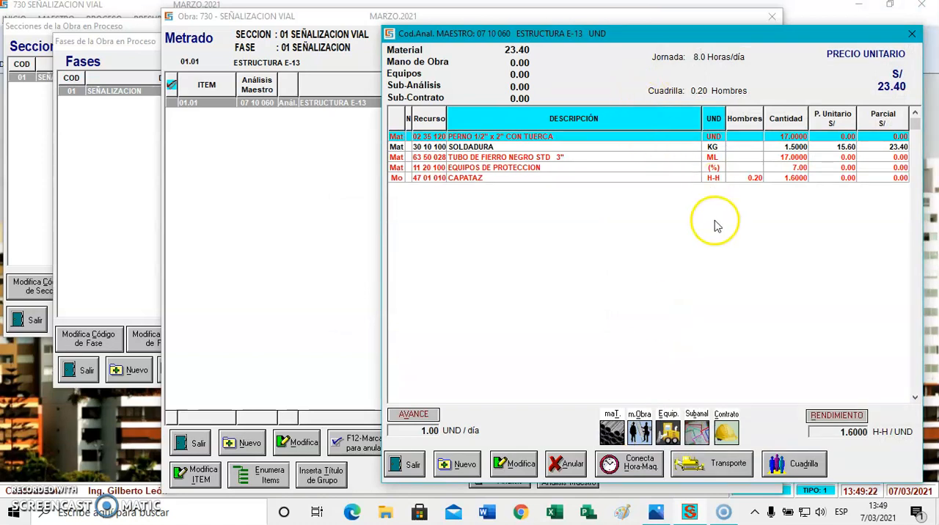
Replace the analysis's existing crew with the master crew 045 MONTAJE DE ESTRUCTURAS
{"action": "left_click", "coordinate": [792, 473]}
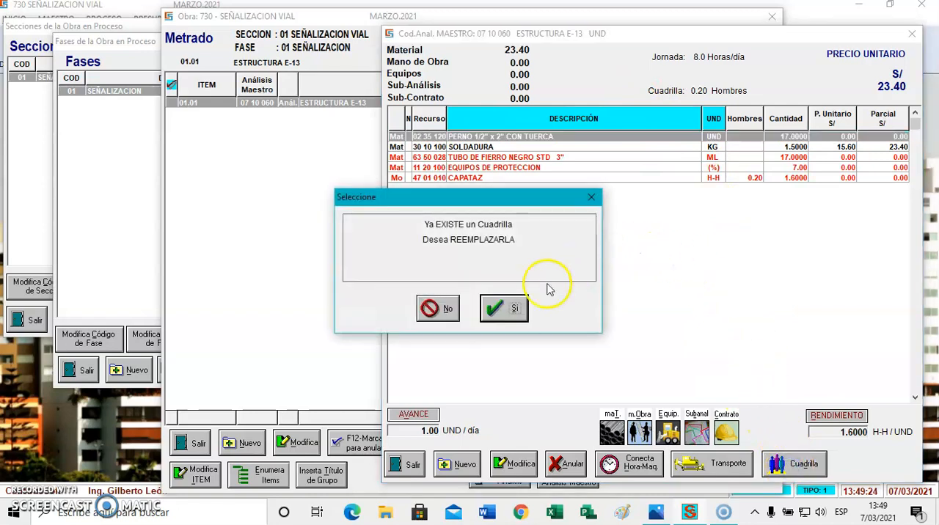
{"action": "left_click", "coordinate": [513, 306]}
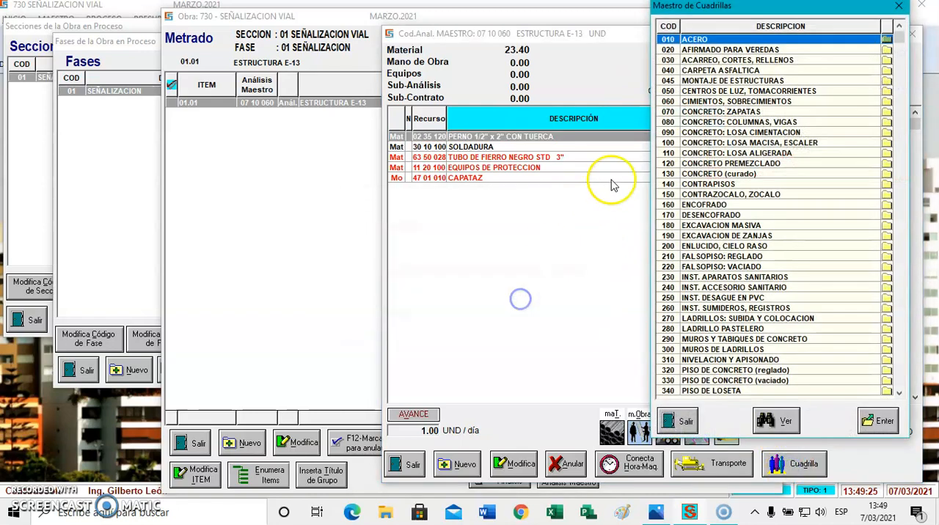
{"action": "double_click", "coordinate": [747, 82]}
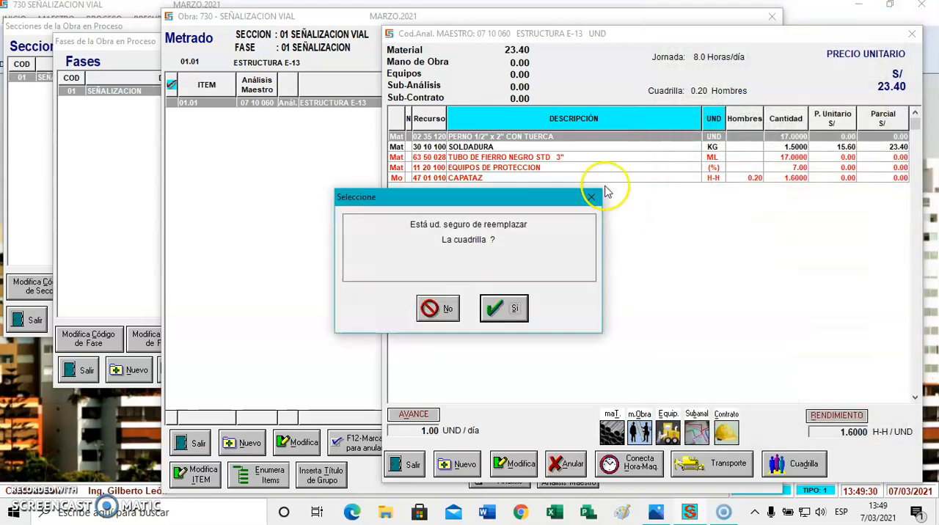
{"action": "left_click", "coordinate": [518, 308]}
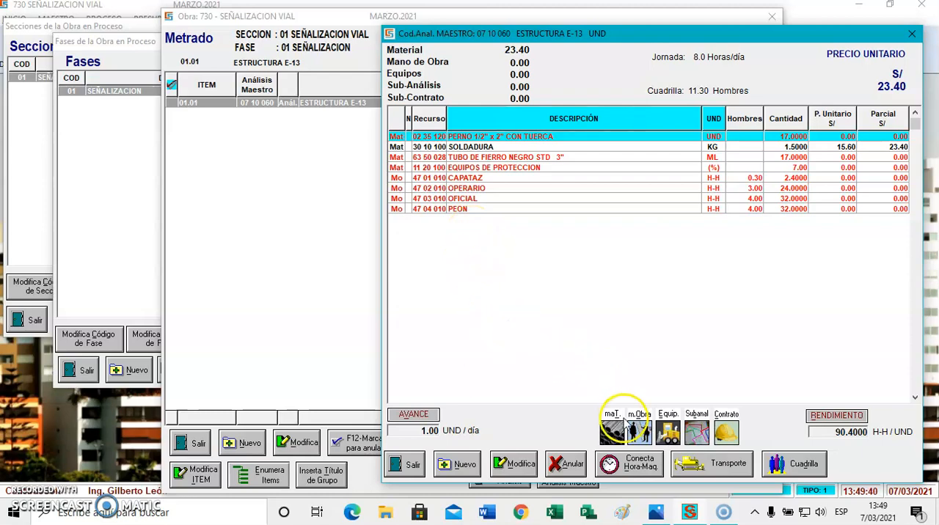
Add equipment SOLDADORA A GASOLINA to the analysis with 5 machines
{"action": "left_click", "coordinate": [667, 433]}
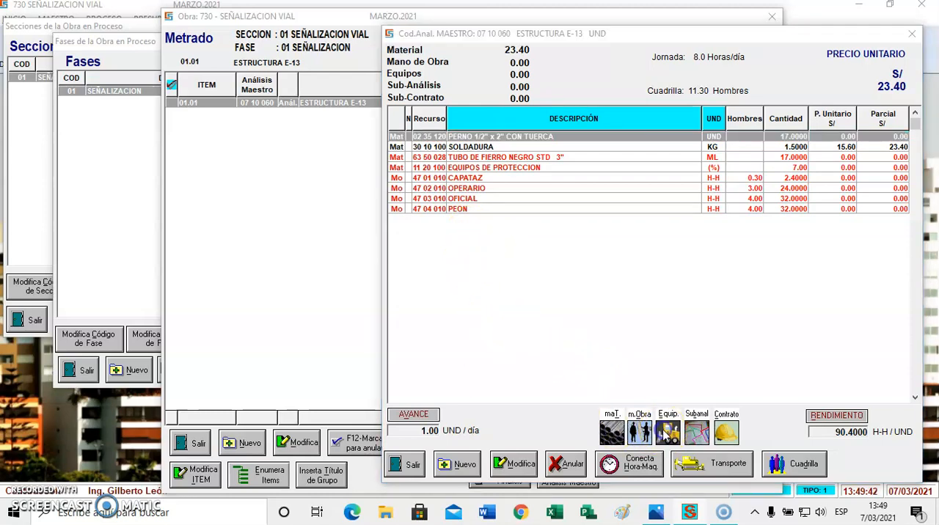
{"action": "type", "text": "SOL"}
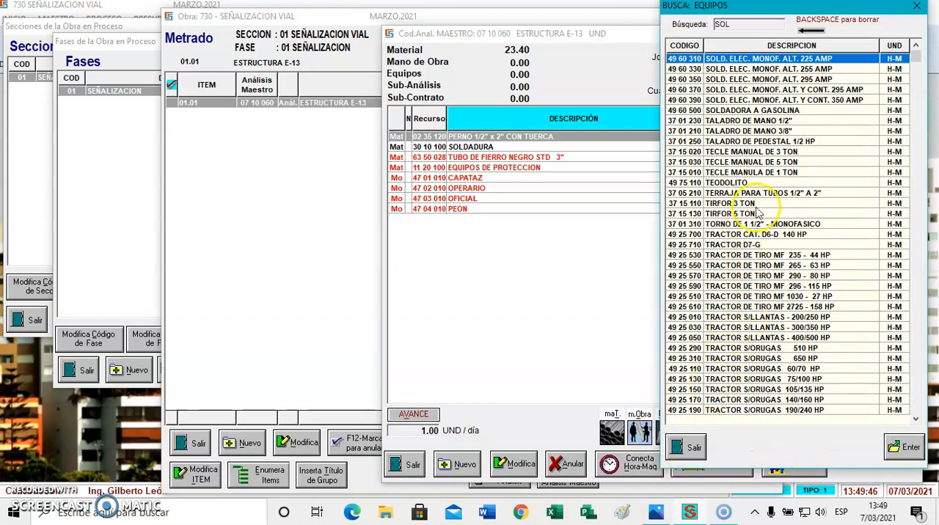
{"action": "double_click", "coordinate": [763, 111]}
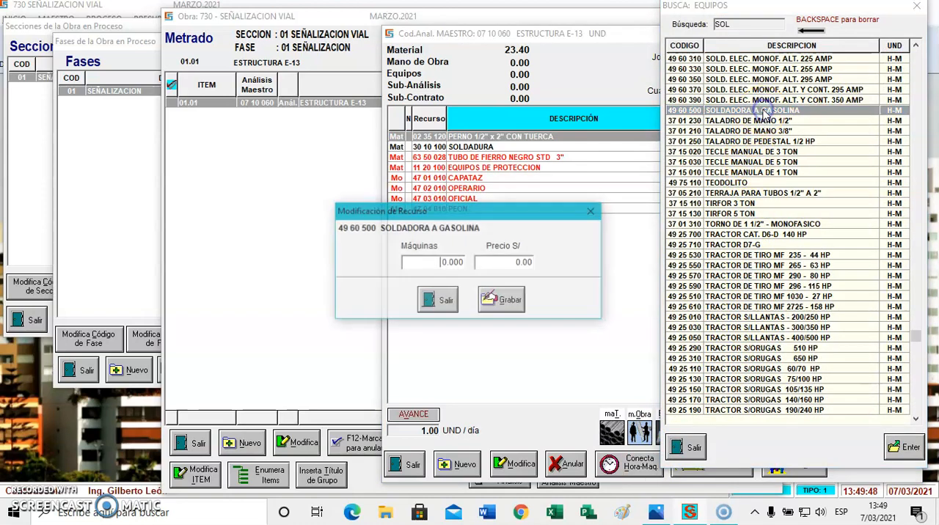
{"action": "key", "text": "Return"}
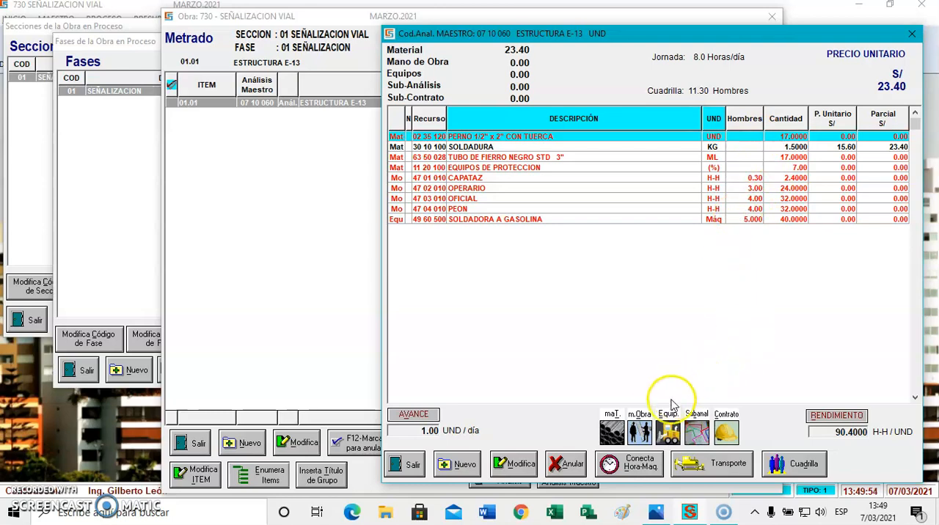
Add equipment 37 01 990 HERRAMIENTAS to the analysis at 5% of labor
{"action": "left_click", "coordinate": [667, 431]}
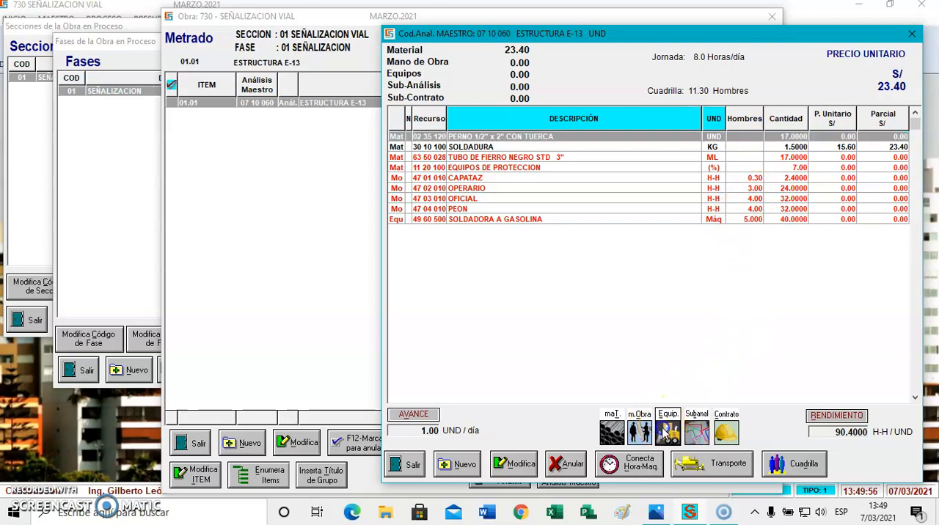
{"action": "type", "text": "HER"}
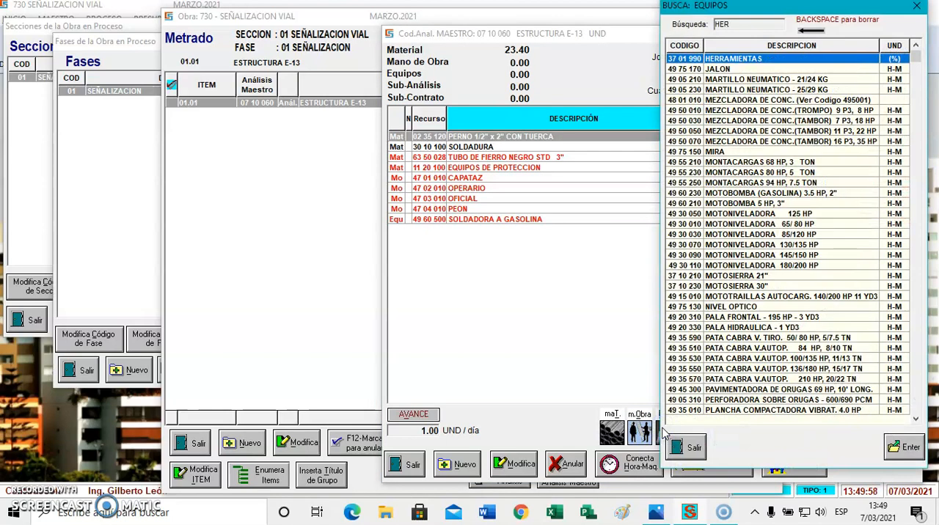
{"action": "key", "text": "Return"}
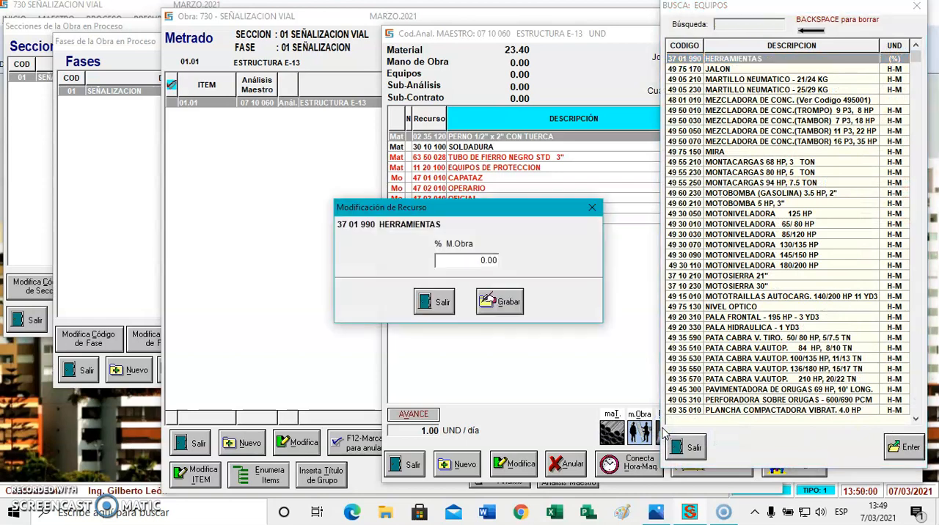
{"action": "key", "text": "Return"}
{"action": "key", "text": "Return"}
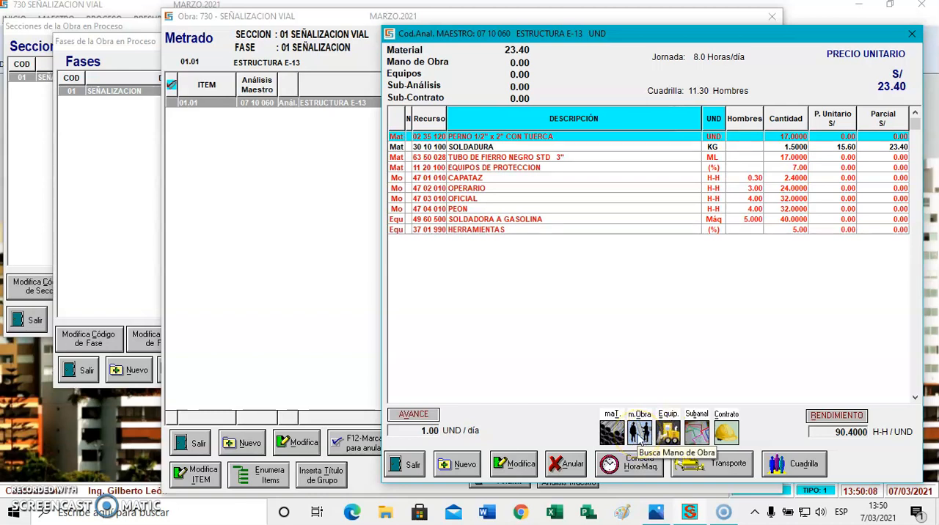
Add sub-analysis 03 10 080 EXCAVACION MANUAL to the analysis with a quantity of 1.53 M3
{"action": "left_click", "coordinate": [696, 433]}
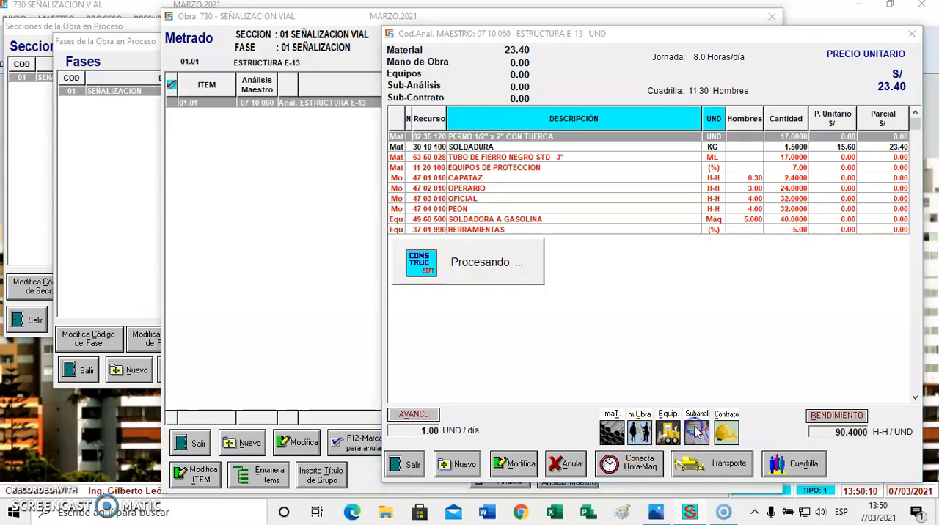
{"action": "type", "text": "EXC"}
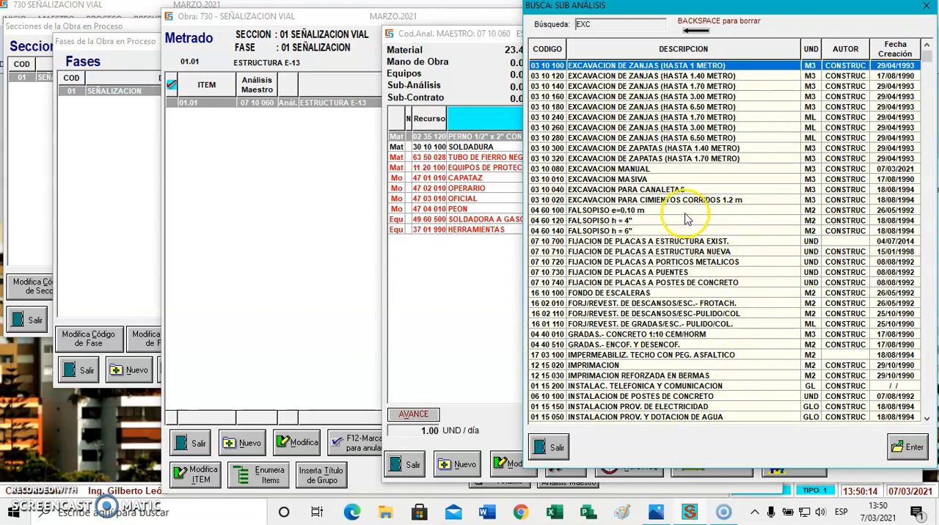
{"action": "double_click", "coordinate": [651, 169]}
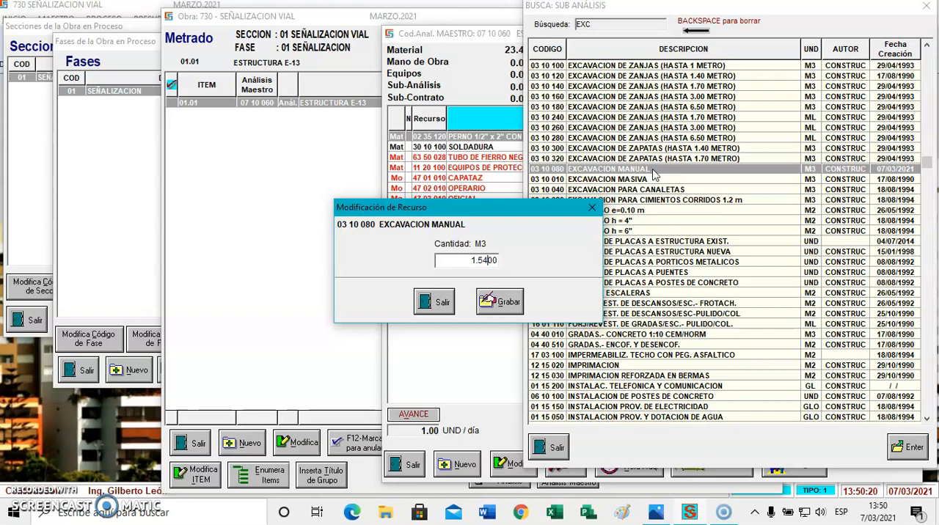
{"action": "key", "text": "Return"}
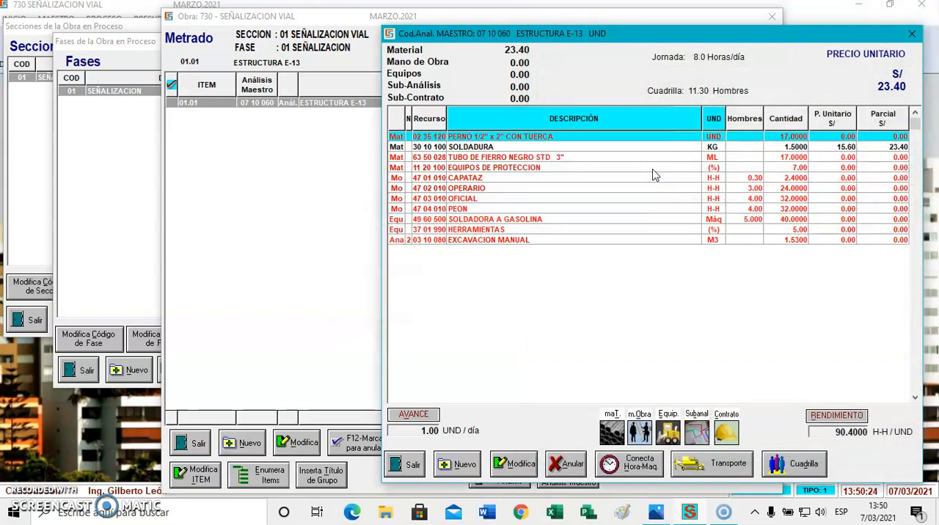
Add sub-analysis 03 25 200 LIMPIEZA Y ELIMINACION DE MATERIAL EXCEDENTE with a quantity of 1.99 M3
{"action": "left_click", "coordinate": [696, 415]}
{"action": "type", "text": "LIM"}
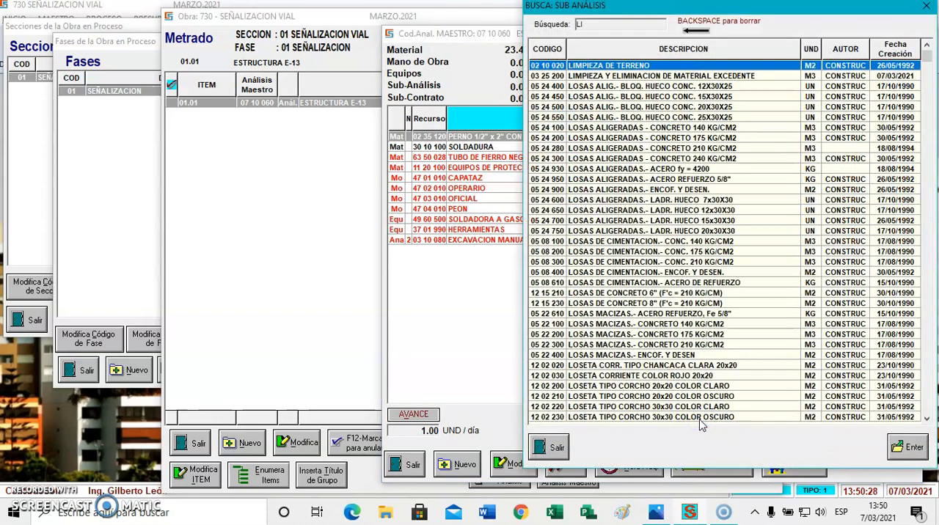
{"action": "double_click", "coordinate": [702, 76]}
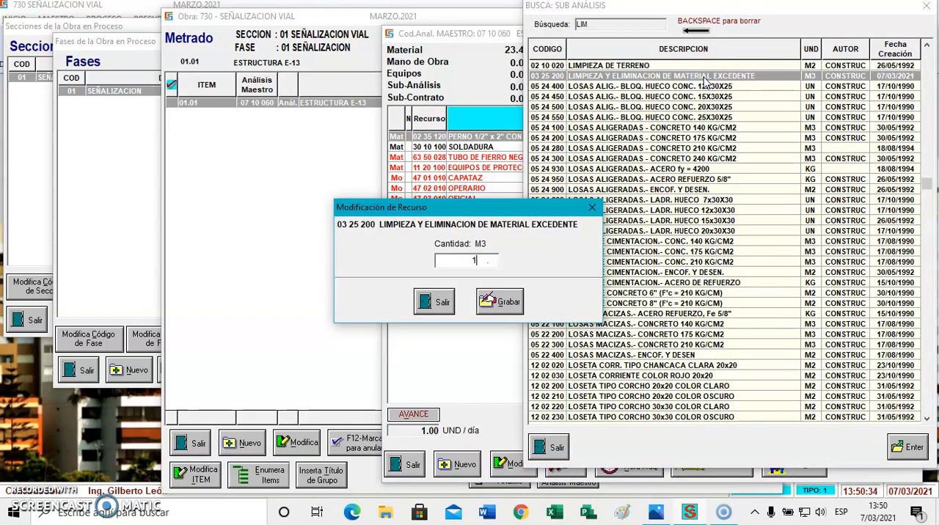
{"action": "key", "text": "Return"}
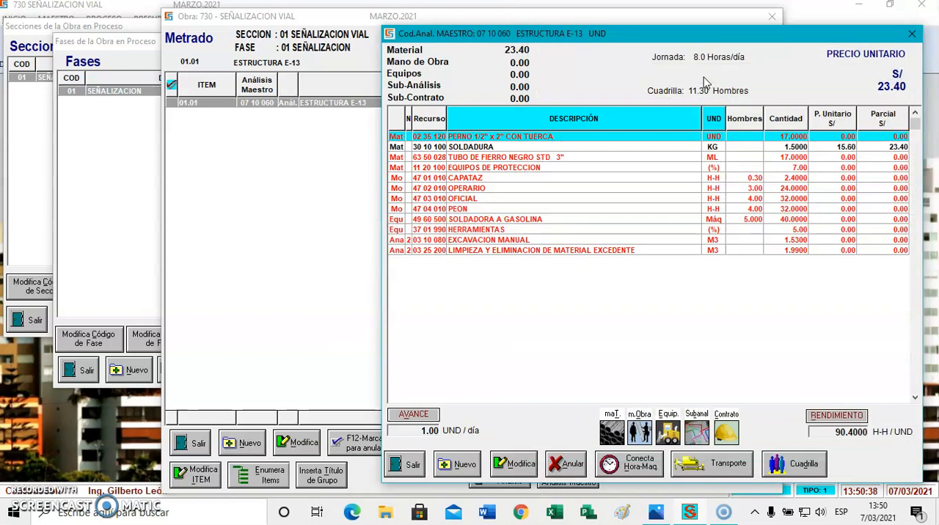
Add sub-analysis 05 05 200 CONCRETO 175 KG/CM2 to the analysis with a quantity of 1.94 M3
{"action": "left_click", "coordinate": [694, 432]}
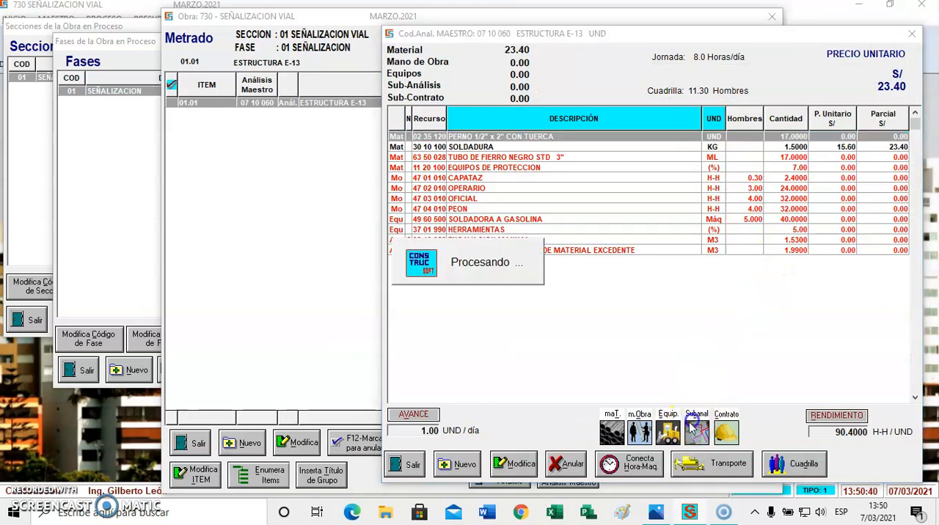
{"action": "type", "text": "CON"}
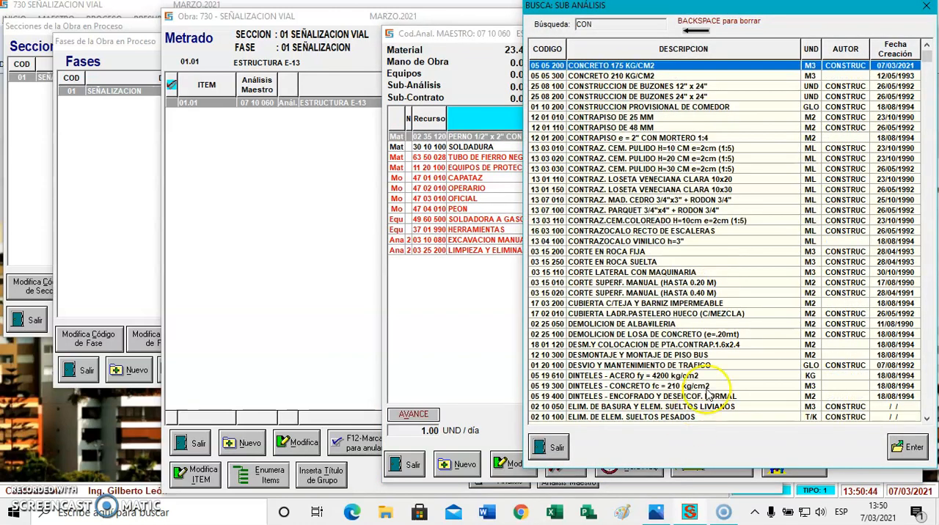
{"action": "double_click", "coordinate": [649, 66]}
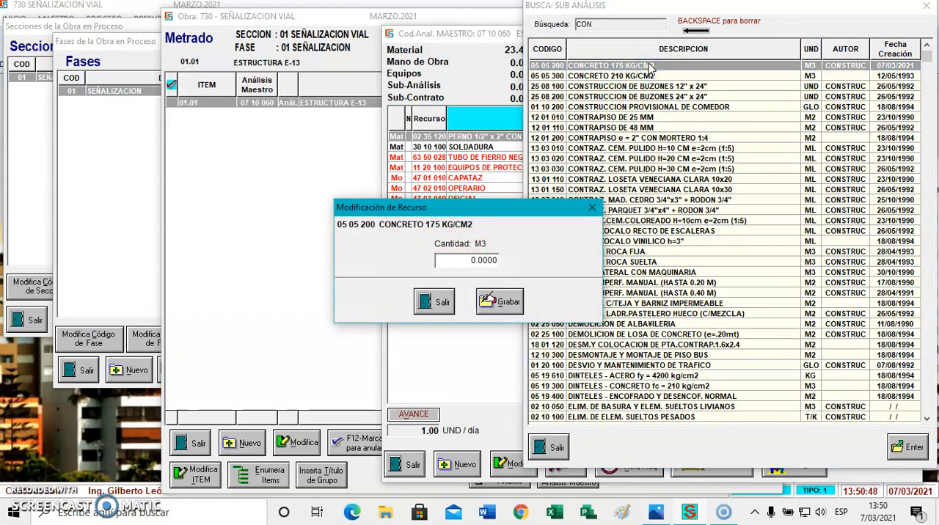
{"action": "type", "text": "4"}
{"action": "key", "text": "Return"}
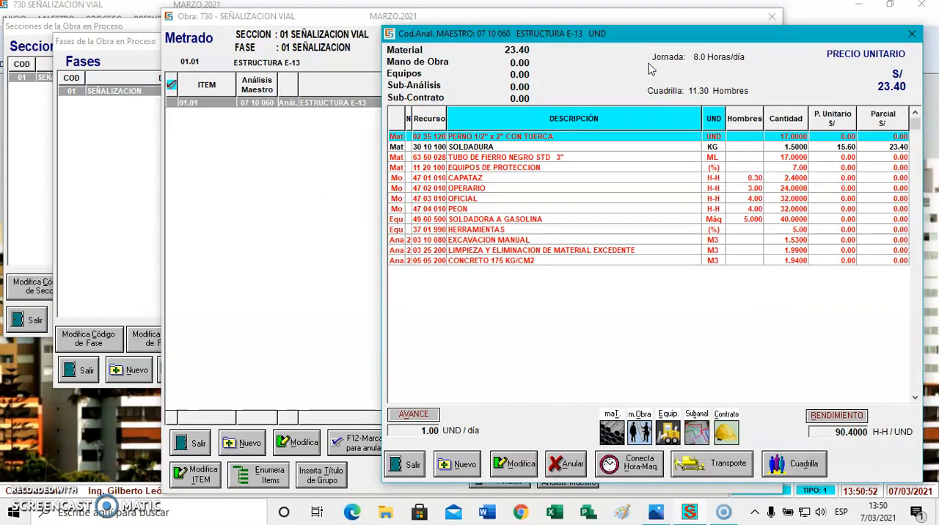
Add sub-analysis 05 05 400 ENCOFRADO Y DESENCOFRADO to the analysis with a quantity of 2.20 M2
{"action": "left_click", "coordinate": [687, 417]}
{"action": "type", "text": "E"}
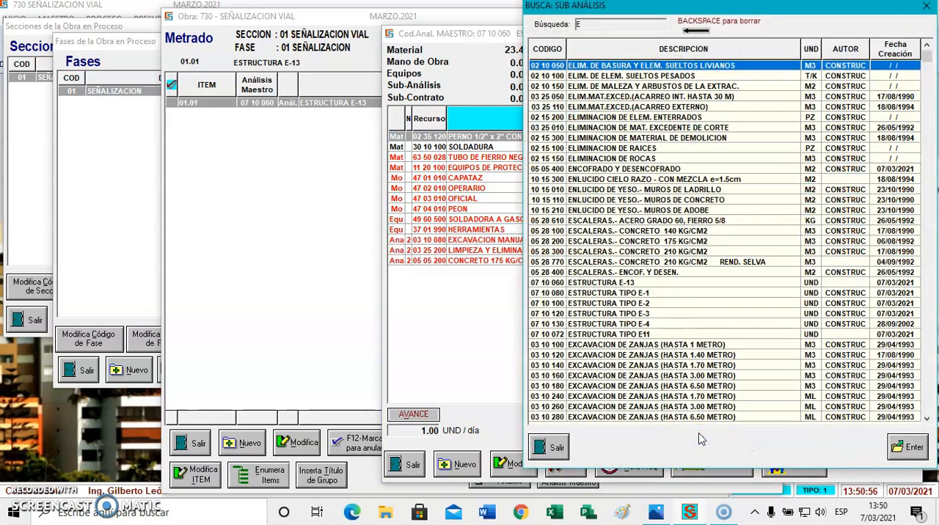
{"action": "type", "text": "NC"}
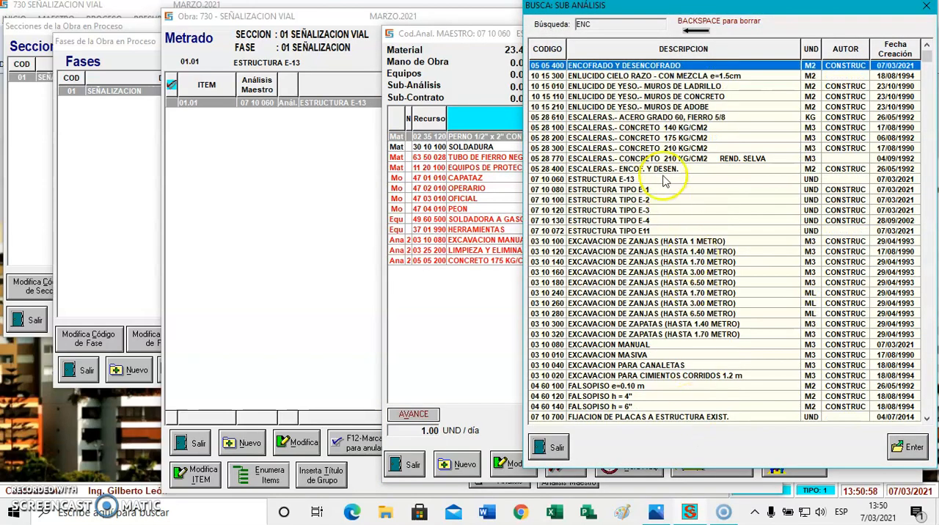
{"action": "double_click", "coordinate": [640, 68]}
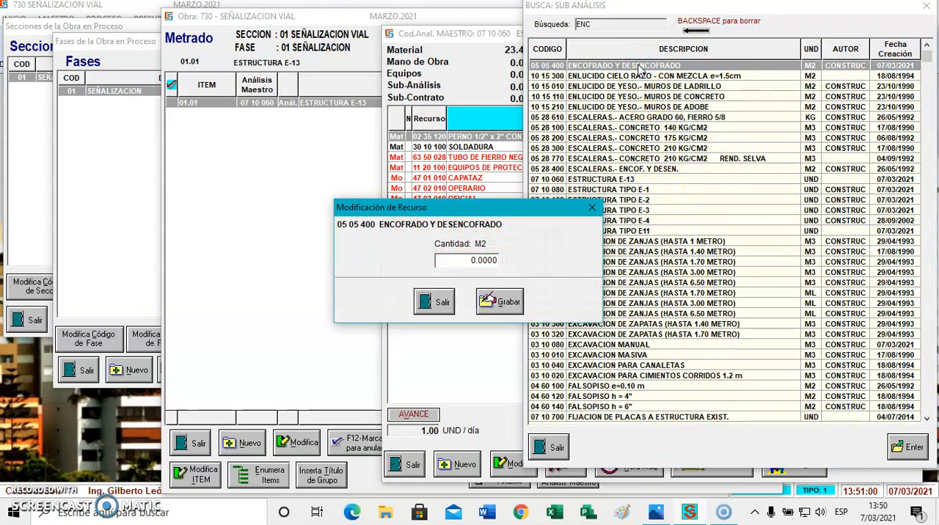
{"action": "type", "text": "2."}
{"action": "left_click", "coordinate": [501, 301]}
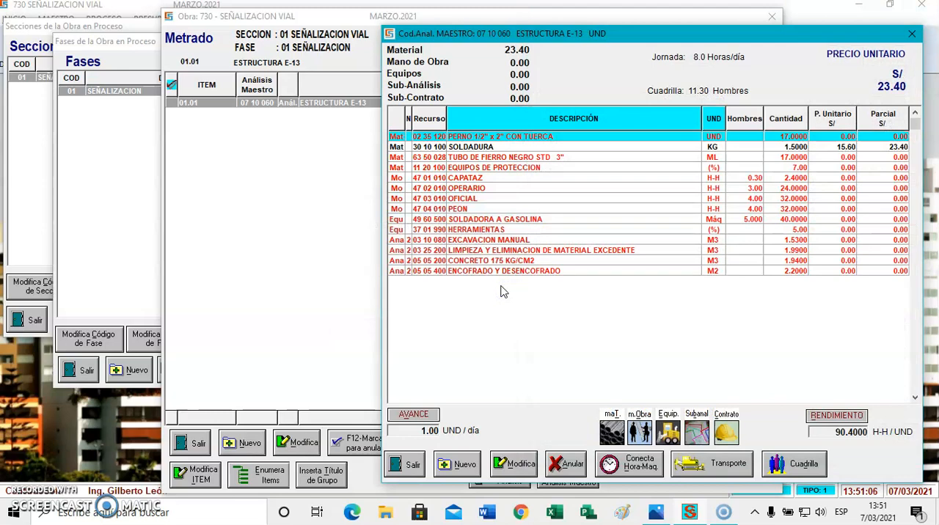
Add sub-analysis 05 05 610 ACERO DE REFUERZO - FIERRO 5/8 to the analysis with a quantity of 33 KG
{"action": "left_click", "coordinate": [693, 433]}
{"action": "type", "text": "ACE"}
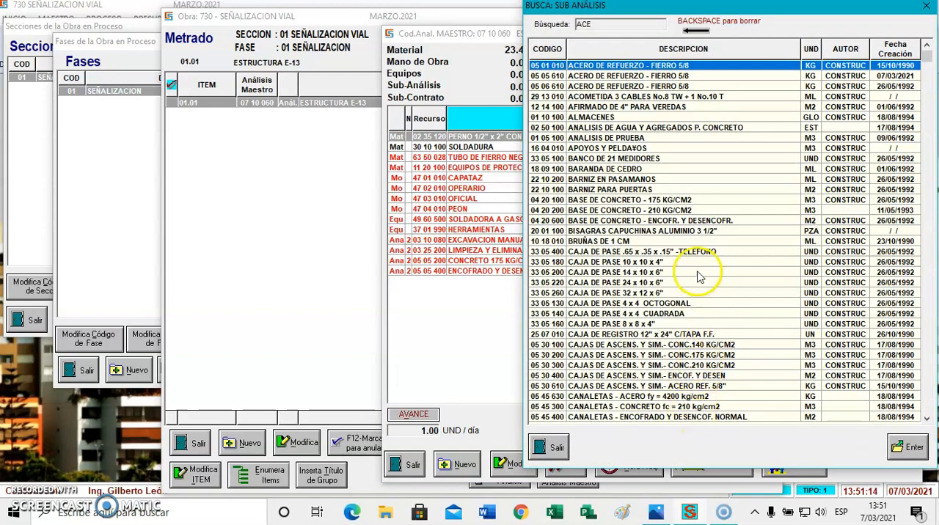
{"action": "left_click", "coordinate": [653, 77]}
{"action": "double_click", "coordinate": [653, 76]}
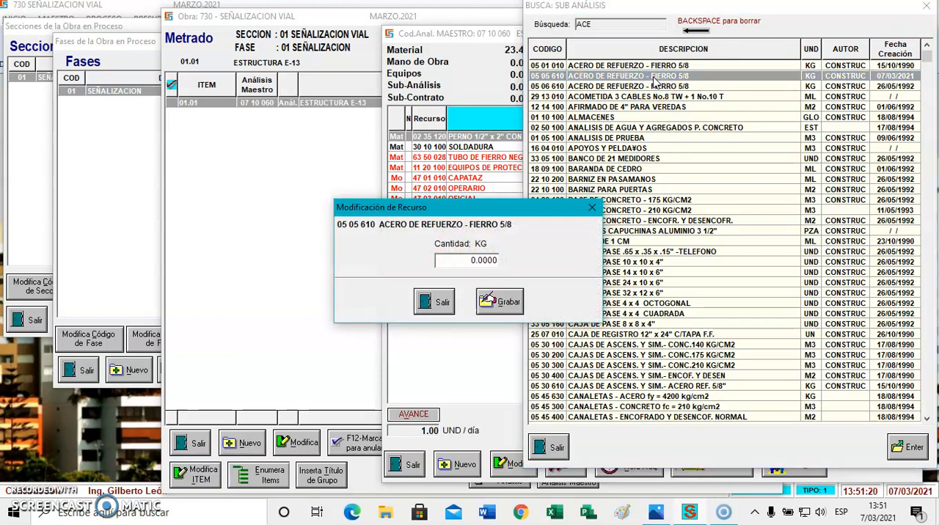
{"action": "key", "text": "Return"}
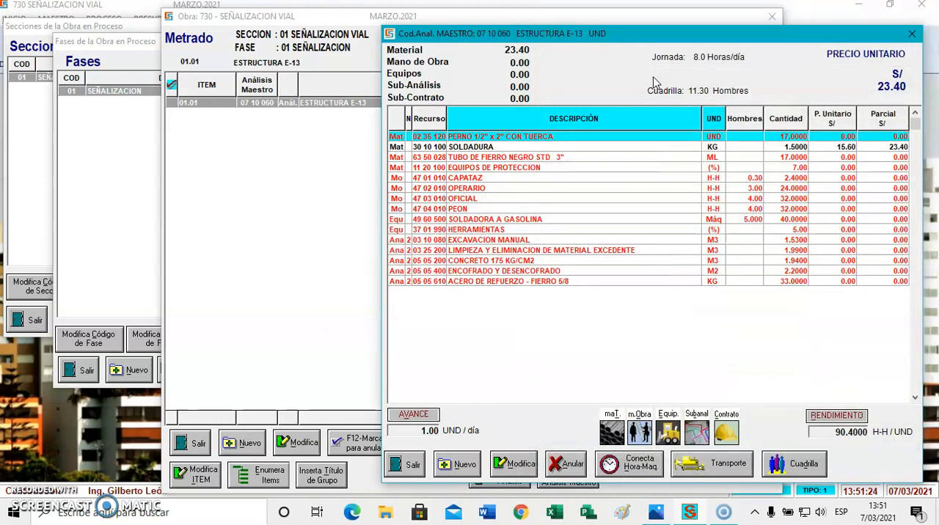
Close the analysis and quantity windows and open the project's resource price list
{"action": "key", "text": "Escape"}
{"action": "key", "text": "Escape"}
{"action": "key", "text": "Escape"}
{"action": "key", "text": "Escape"}
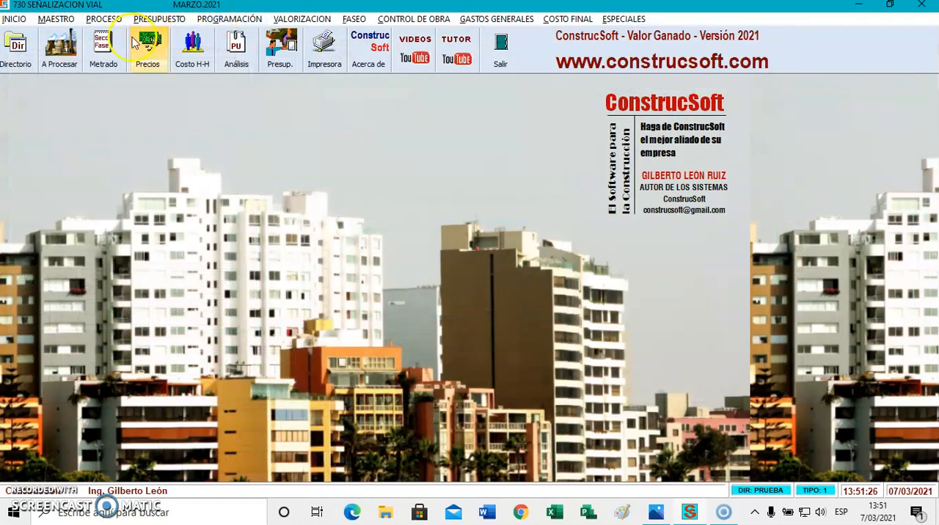
{"action": "left_click", "coordinate": [139, 44]}
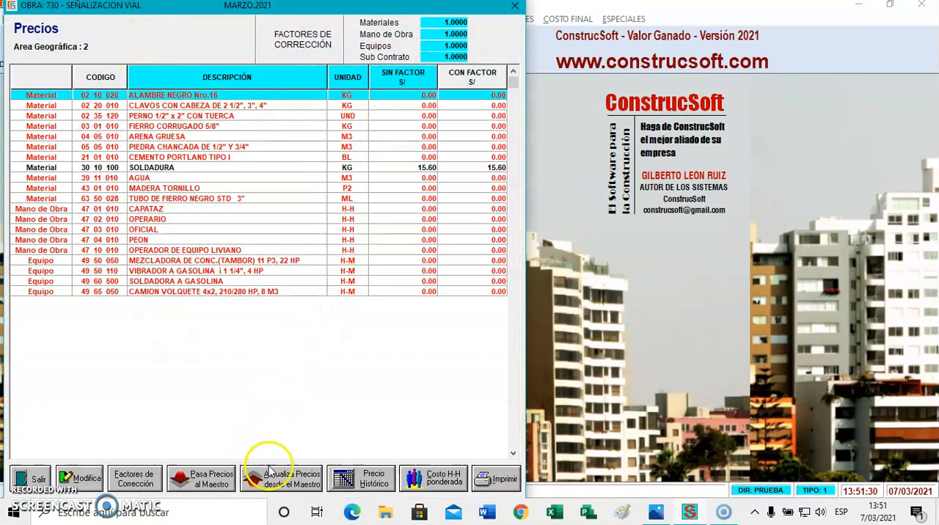
Update the project's zero-priced resources from the master prices, using FEB 2021 as the price date
{"action": "left_click", "coordinate": [212, 480]}
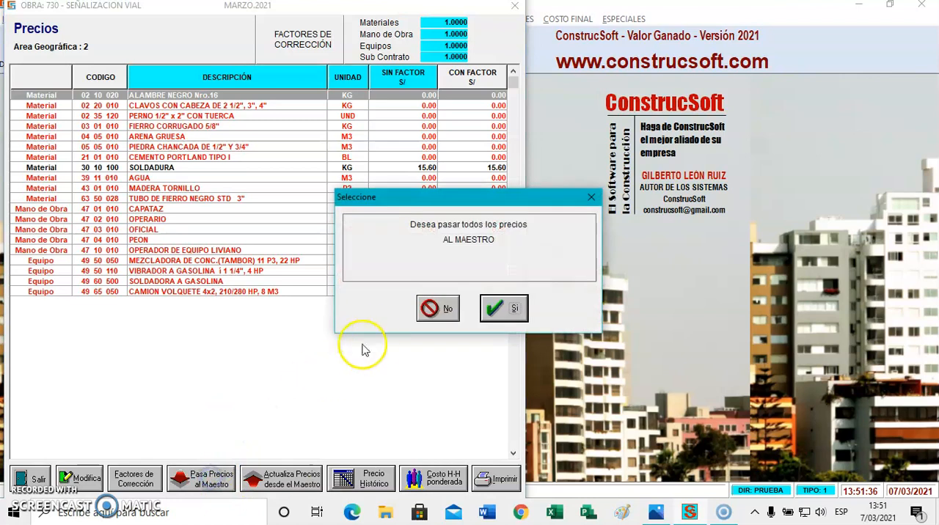
{"action": "left_click", "coordinate": [436, 308]}
{"action": "left_click", "coordinate": [298, 480]}
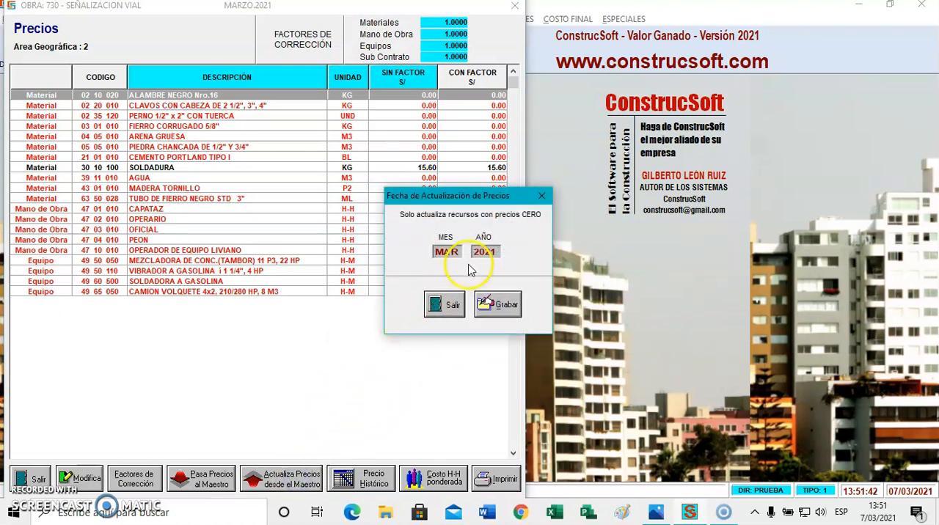
{"action": "left_click_drag", "start_coordinate": [456, 252], "coordinate": [423, 255]}
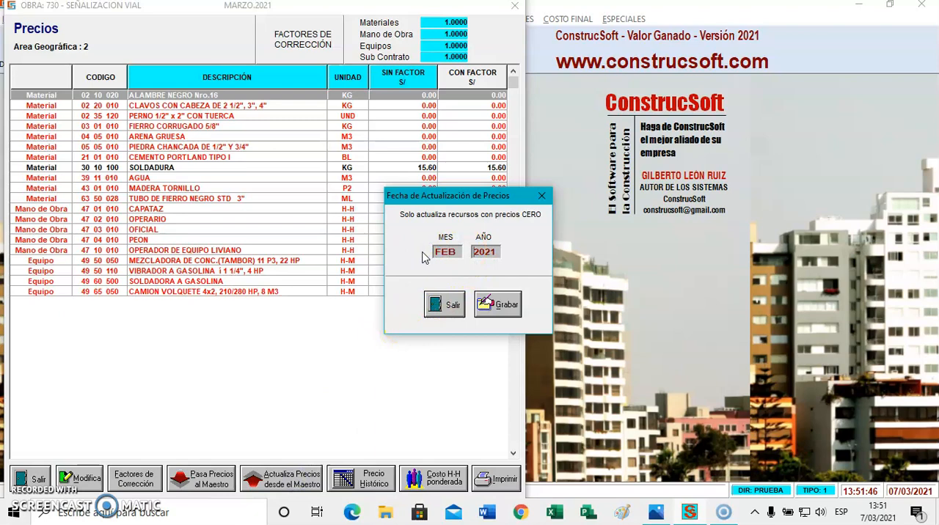
{"action": "left_click", "coordinate": [501, 304]}
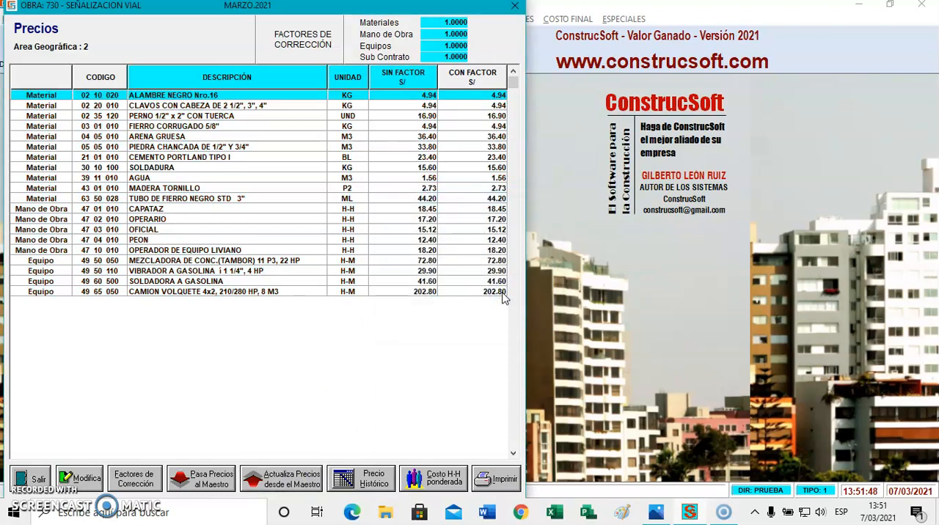
Close the price list and reopen the ESTRUCTURA E-13 analysis under section SEÑALIZACION VIAL, phase SEÑALIZACION, to review its prices
{"action": "key", "text": "Escape"}
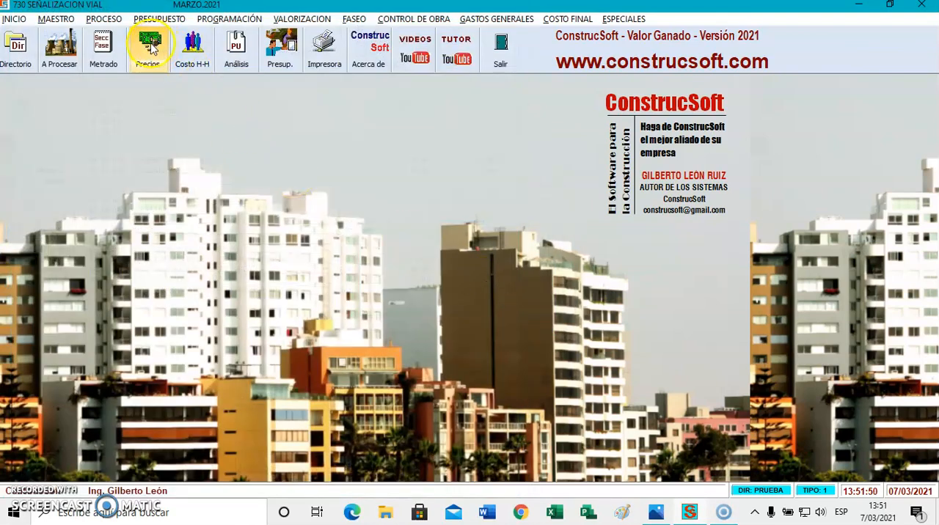
{"action": "left_click", "coordinate": [100, 51]}
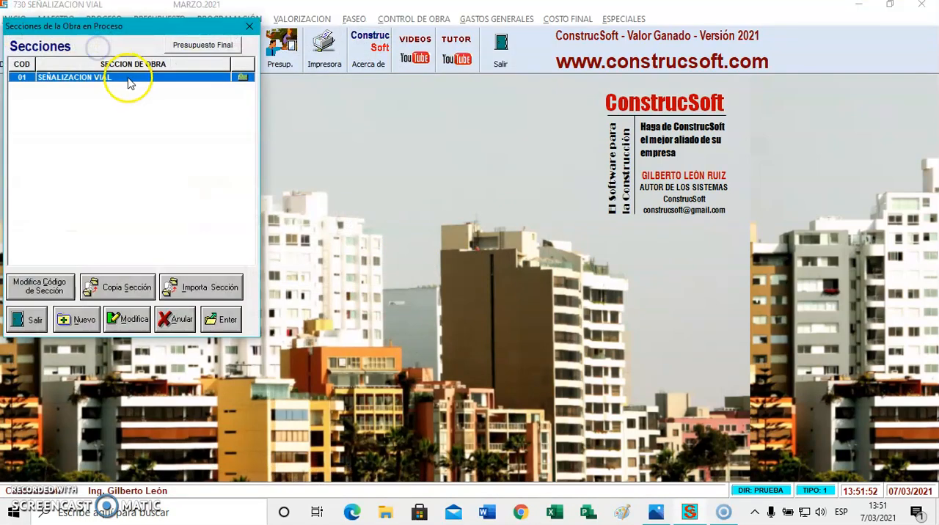
{"action": "double_click", "coordinate": [126, 77]}
{"action": "double_click", "coordinate": [182, 91]}
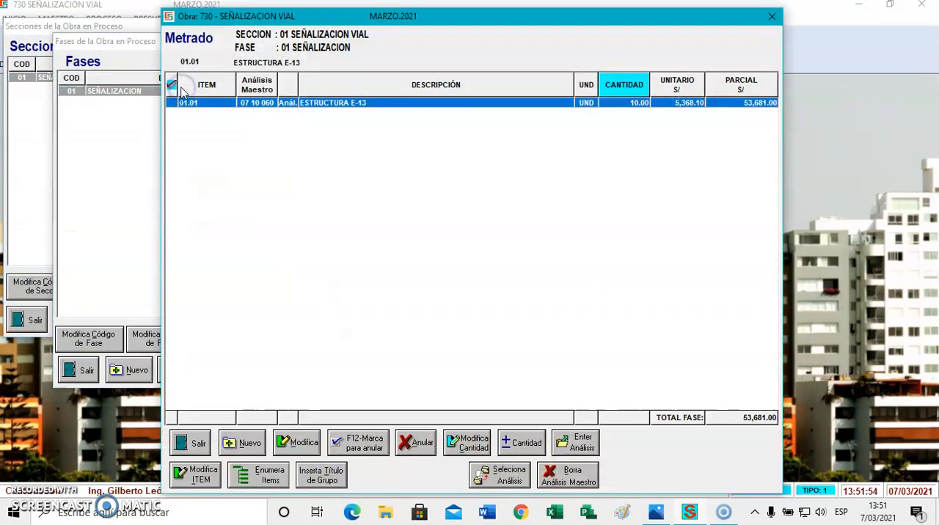
{"action": "double_click", "coordinate": [336, 104]}
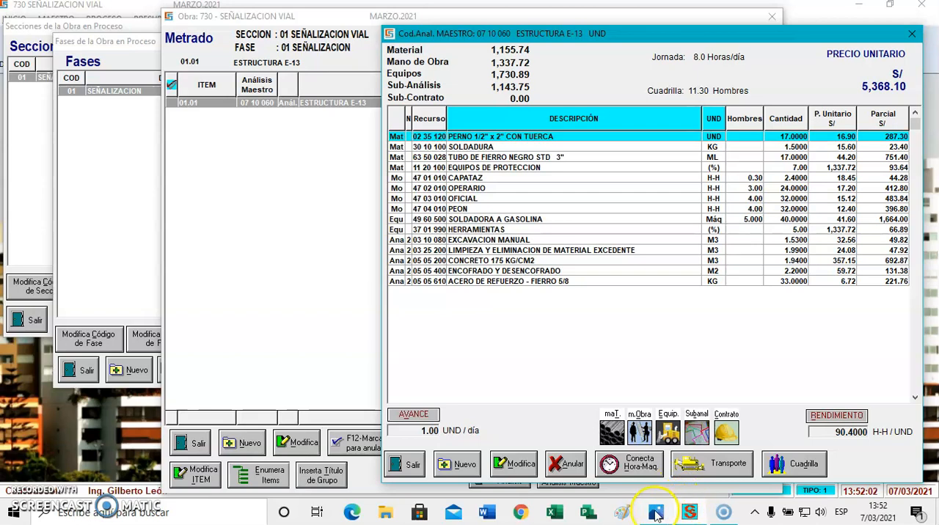
Switch to the image viewer to examine the structure drawing and the diagram of main analysis and sub-analysis levels
{"action": "left_click", "coordinate": [655, 512]}
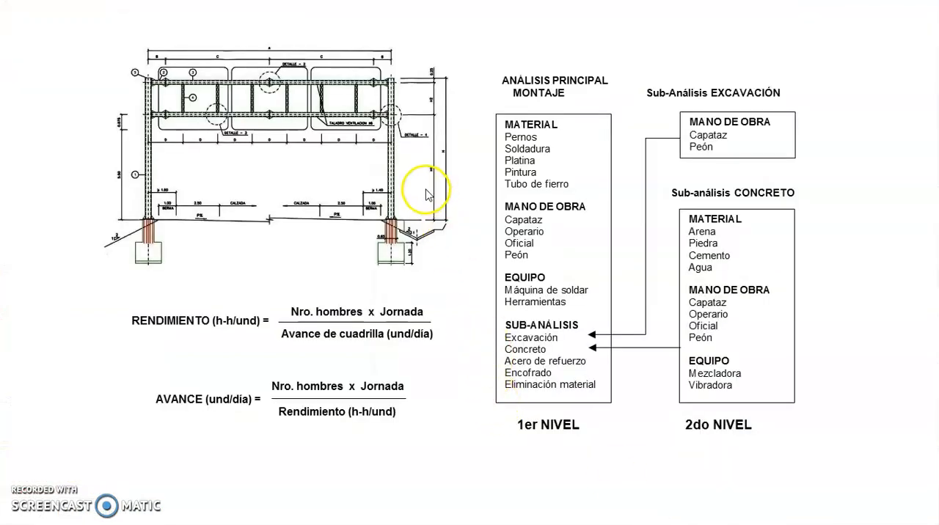